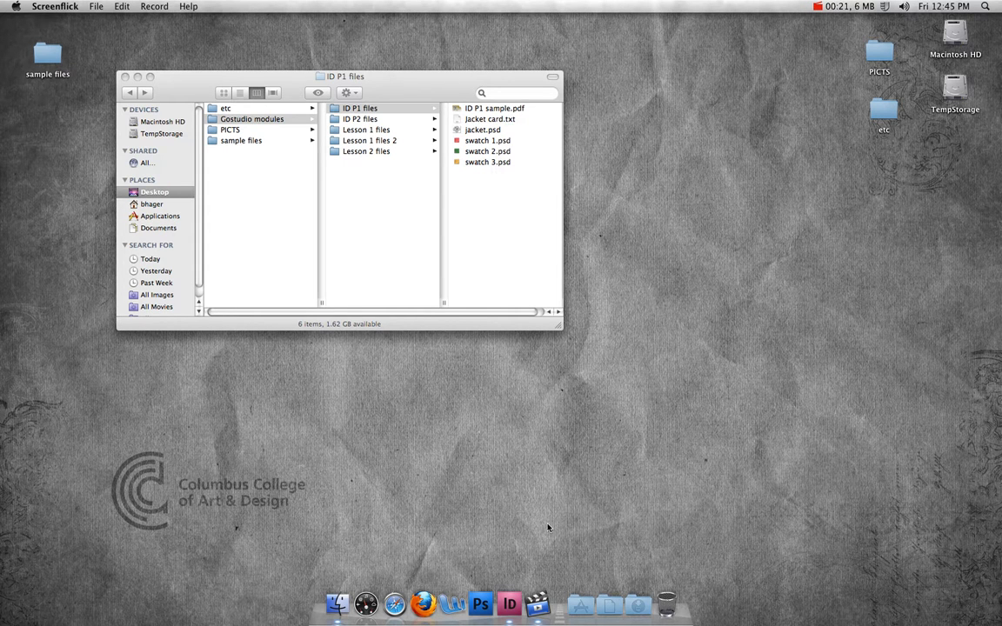
Step: Open InDesign and start a new document with Facing Pages turned off
click(511, 609)
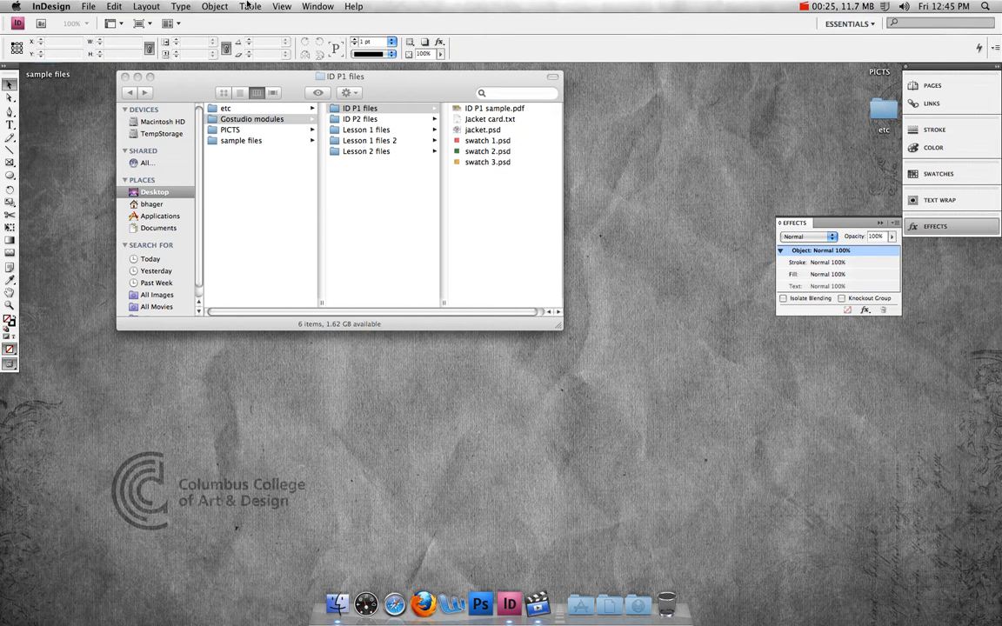
click(88, 7)
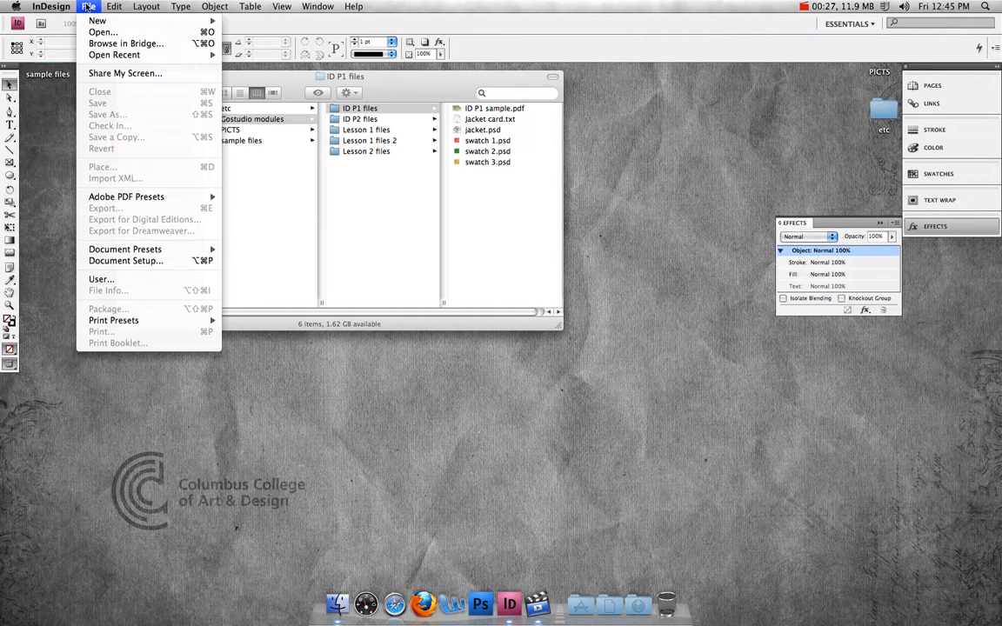
mouse_move(93, 20)
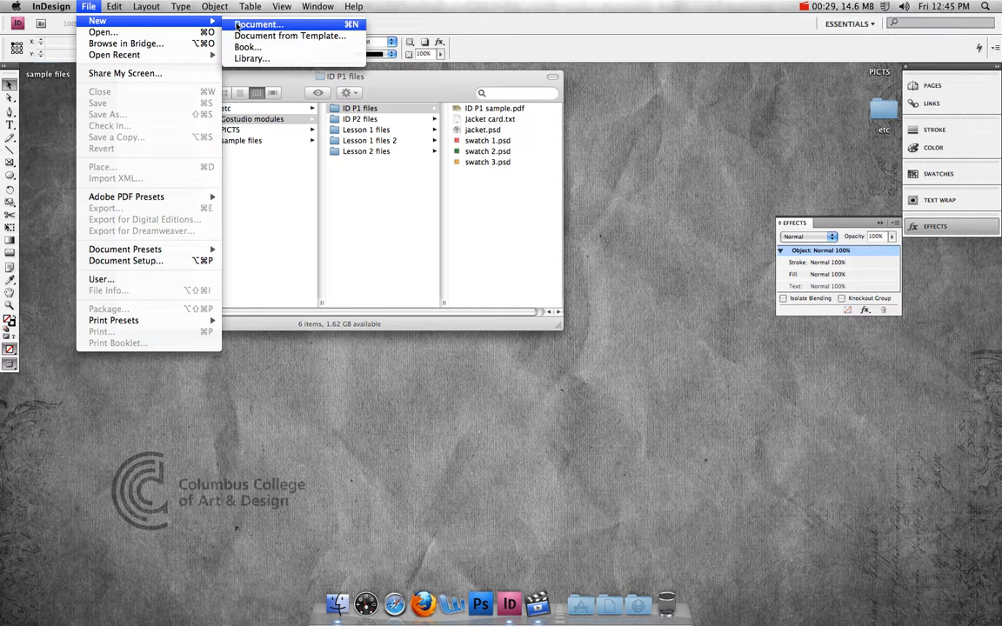
click(235, 22)
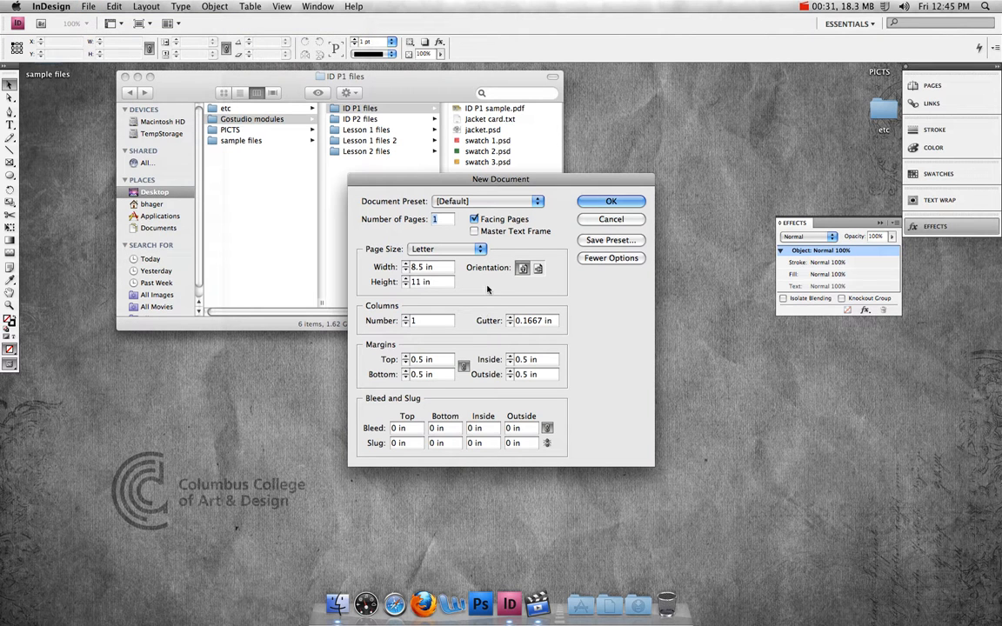
click(474, 220)
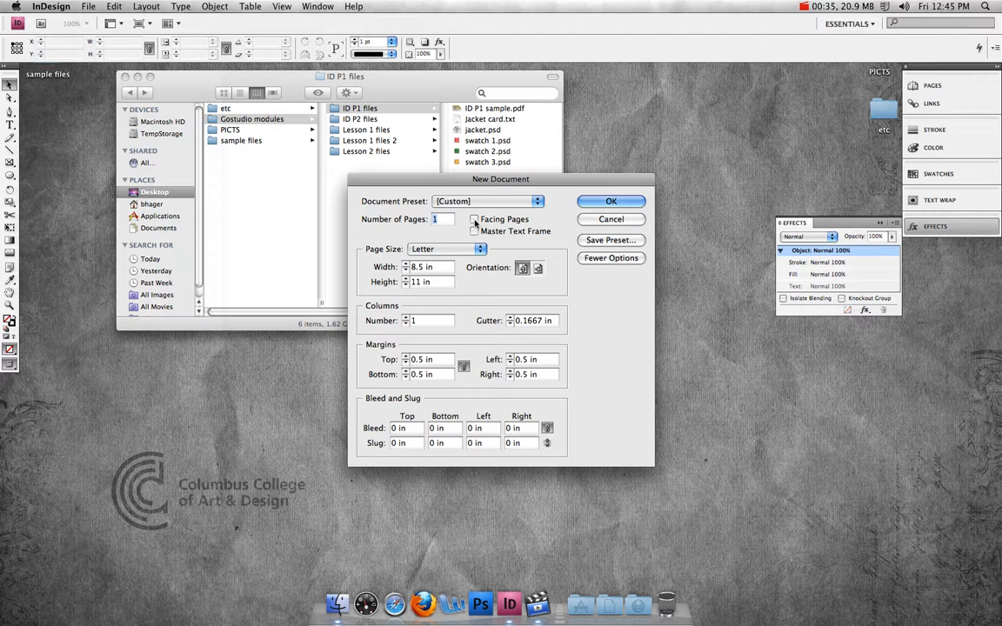
Step: Set the page size to 6 in wide by 4 in high
drag(443, 268, 397, 268)
text(6)
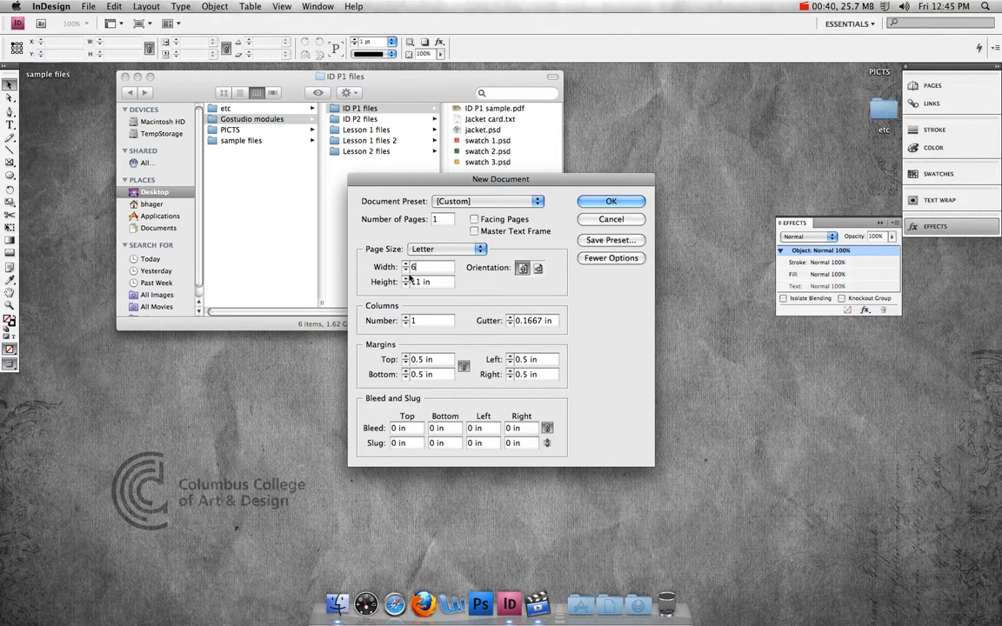
key(Tab)
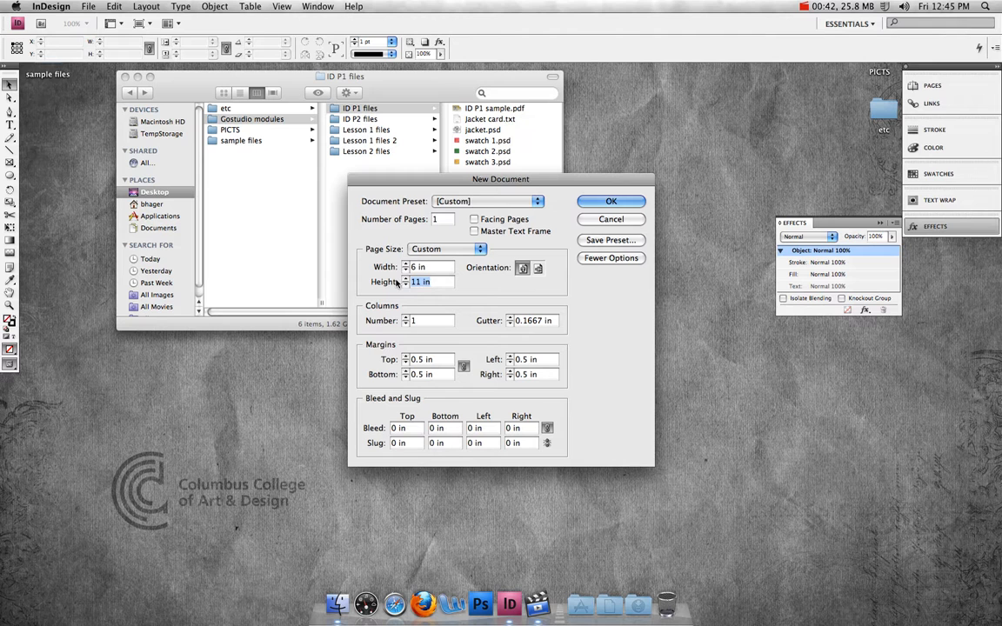
text(4)
Step: Set all margins to 0.25 in and create the document
click(419, 361)
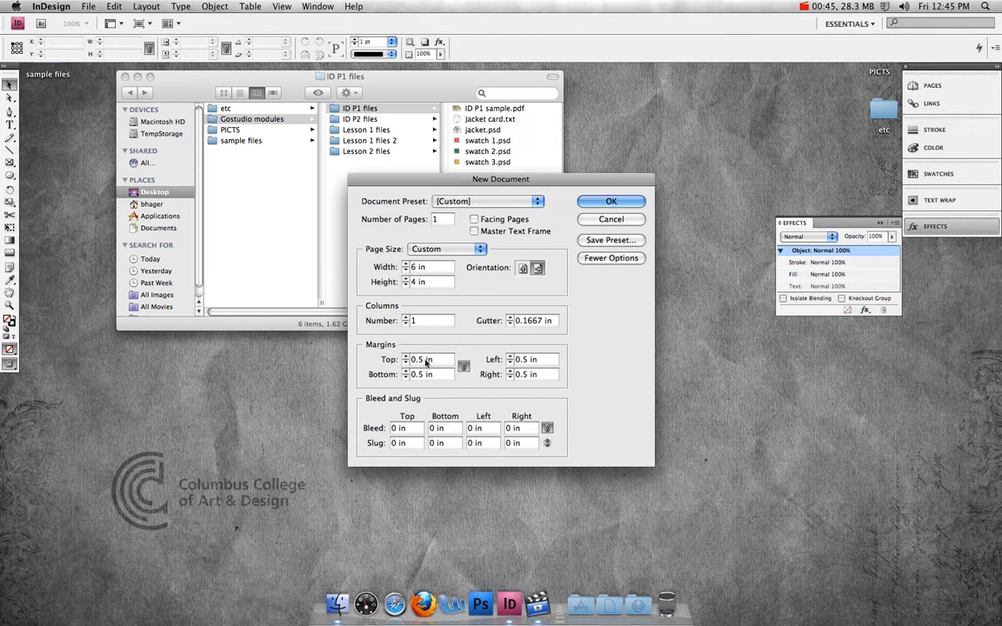
text(2)
key(Tab)
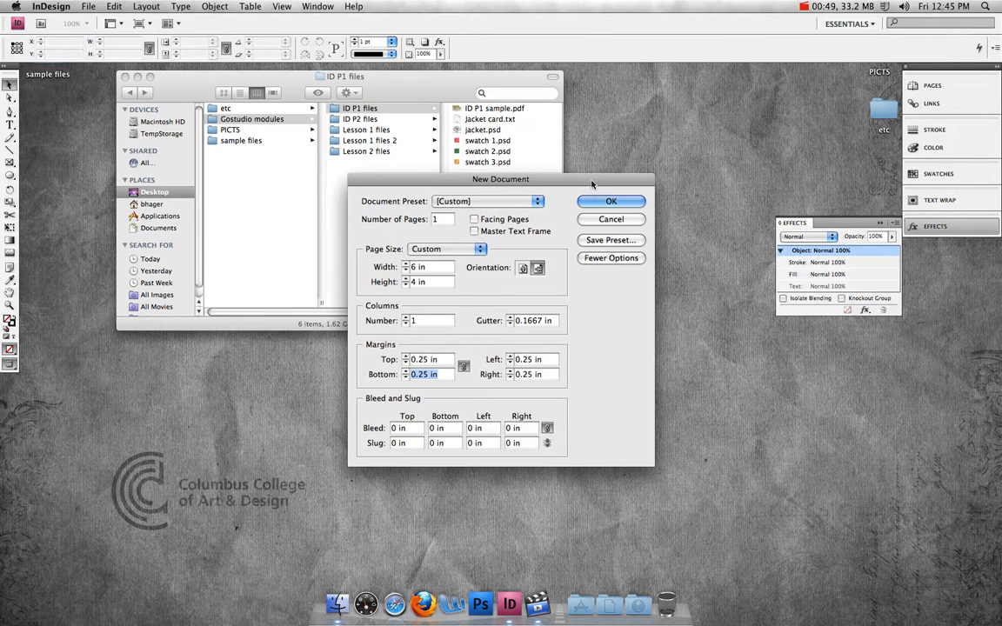
click(610, 203)
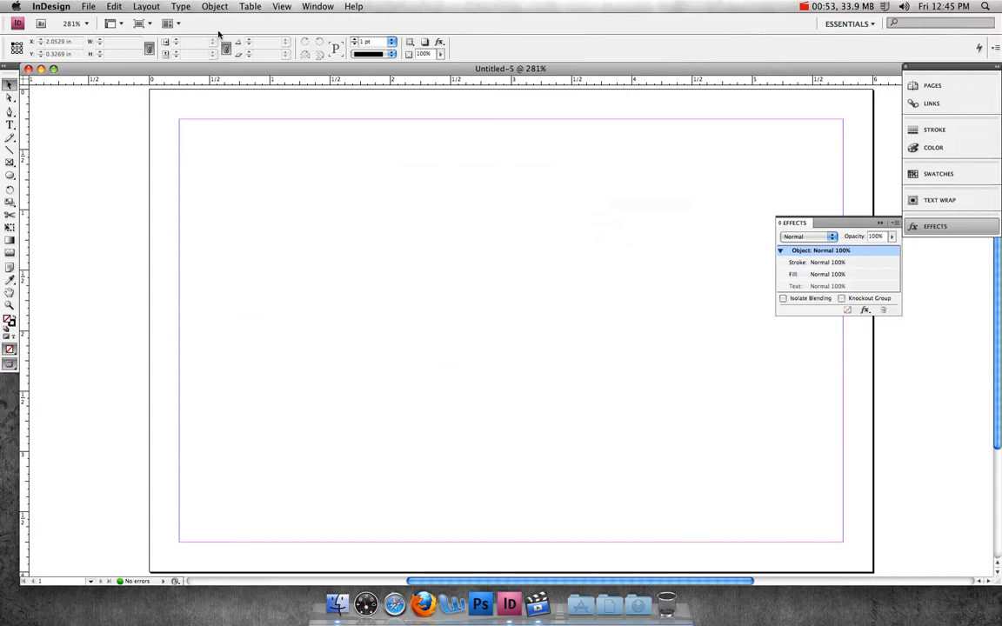
Step: Zoom to 200%, close the Effects panel and open the Swatches panel
click(87, 27)
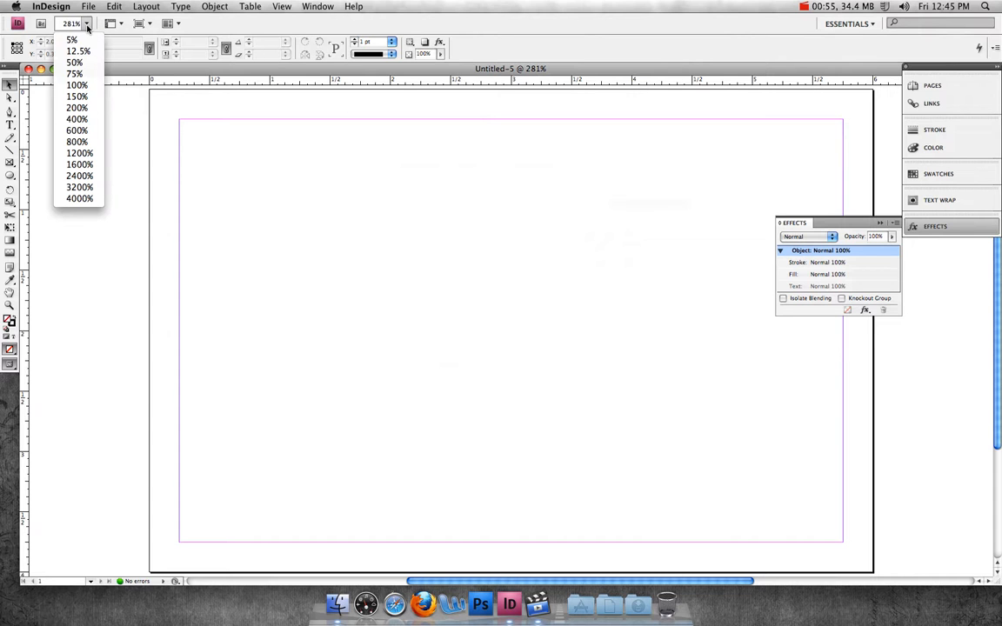
click(87, 108)
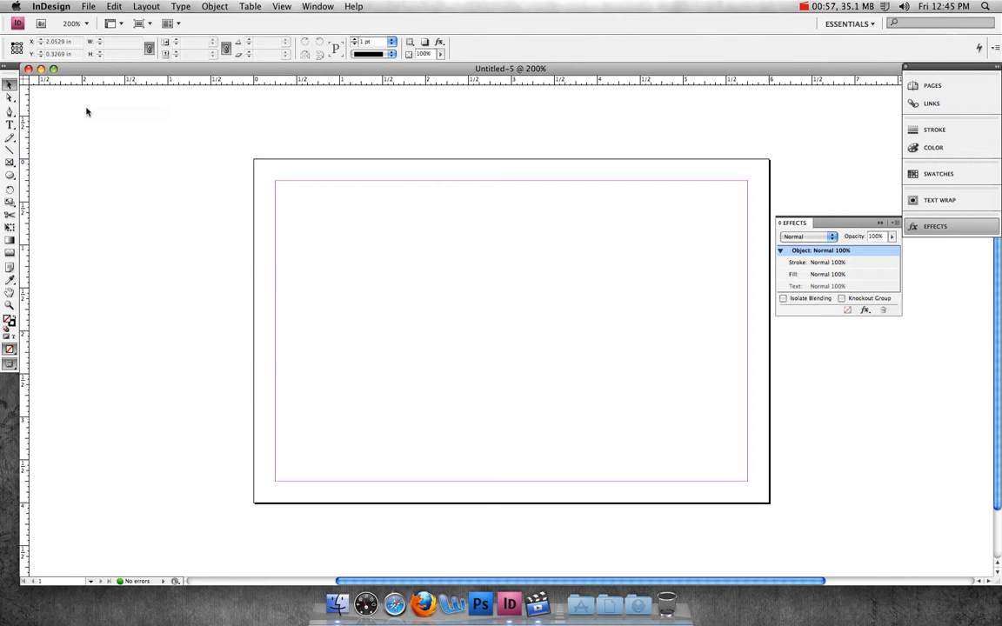
click(879, 224)
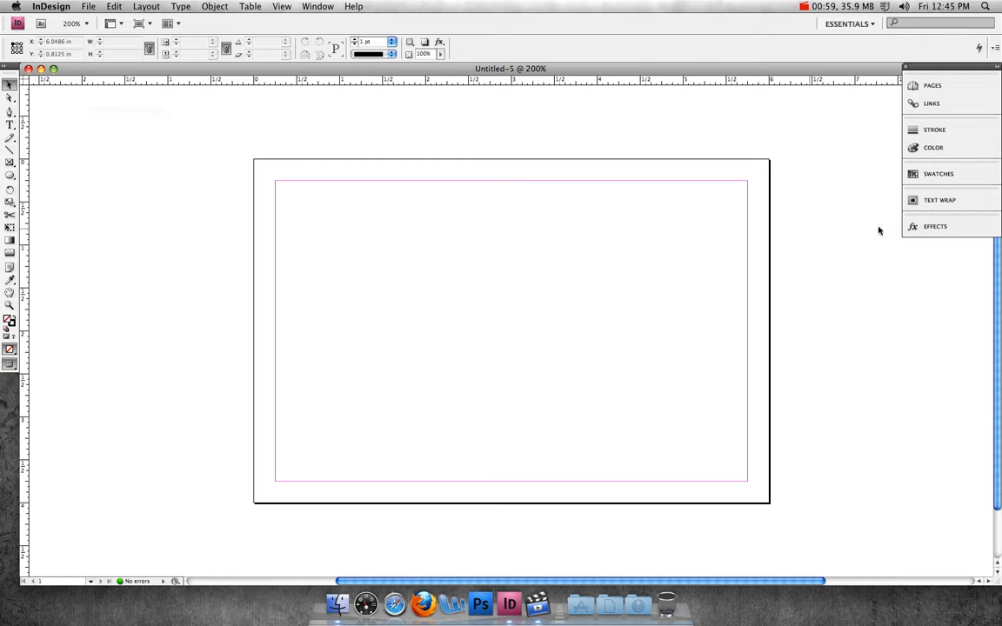
click(943, 175)
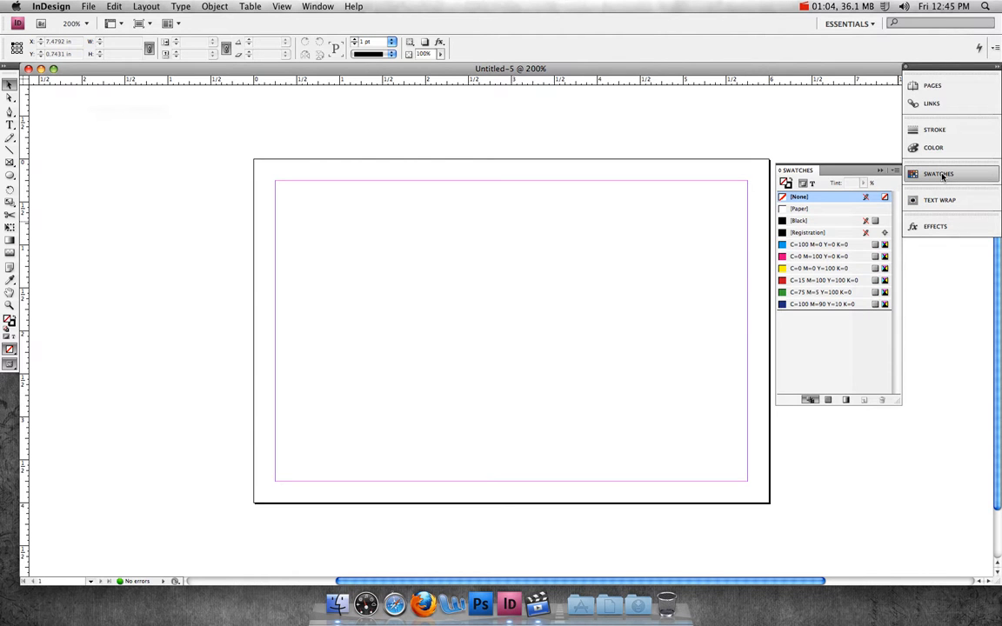
Step: Add a new CMYK process color swatch with C=82 M=32 Y=72 K=36
click(896, 171)
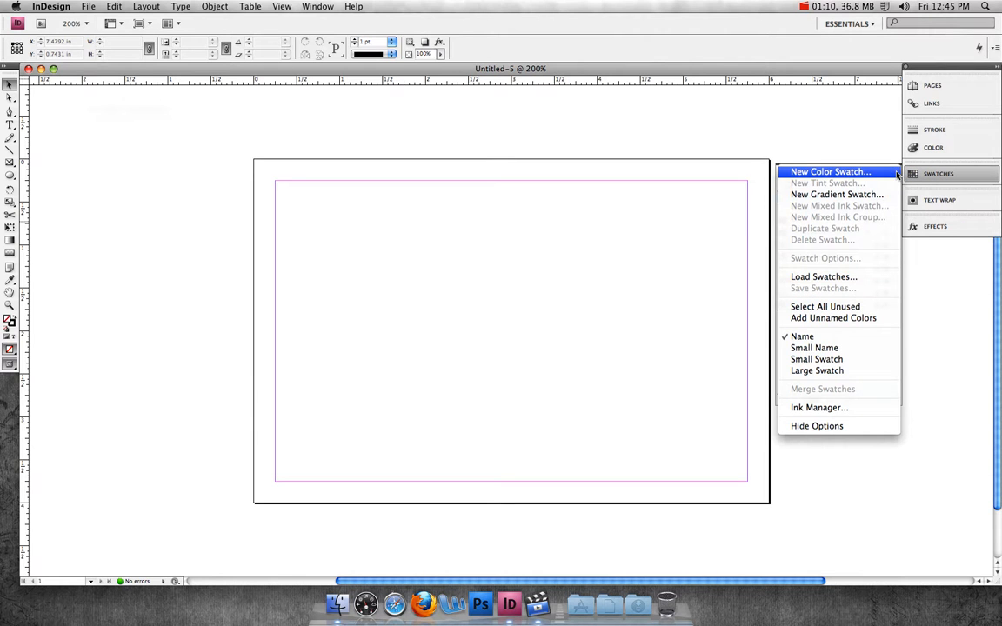
click(791, 172)
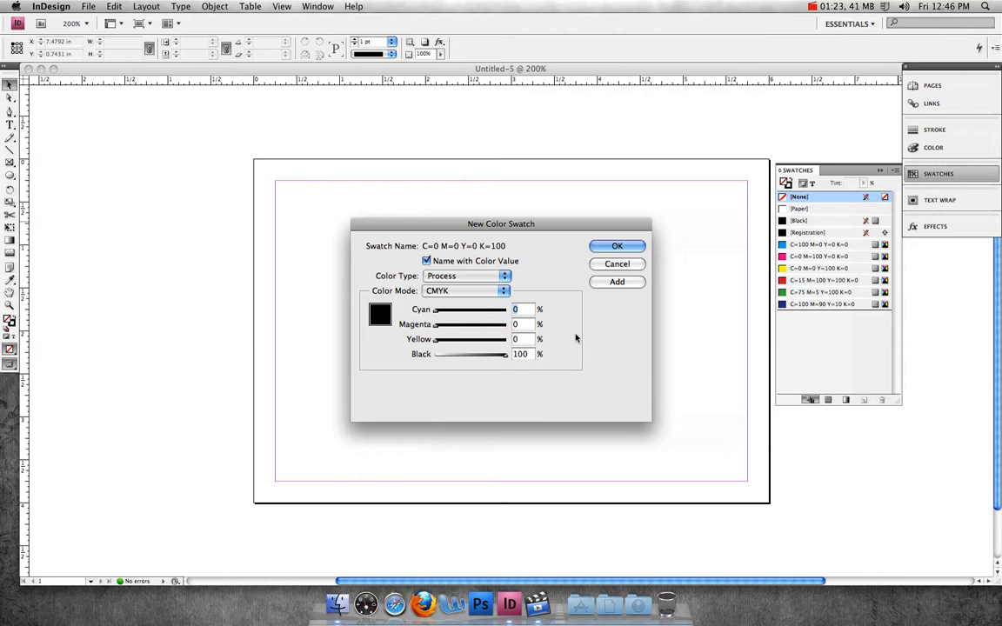
text(82)
key(Tab)
text(32)
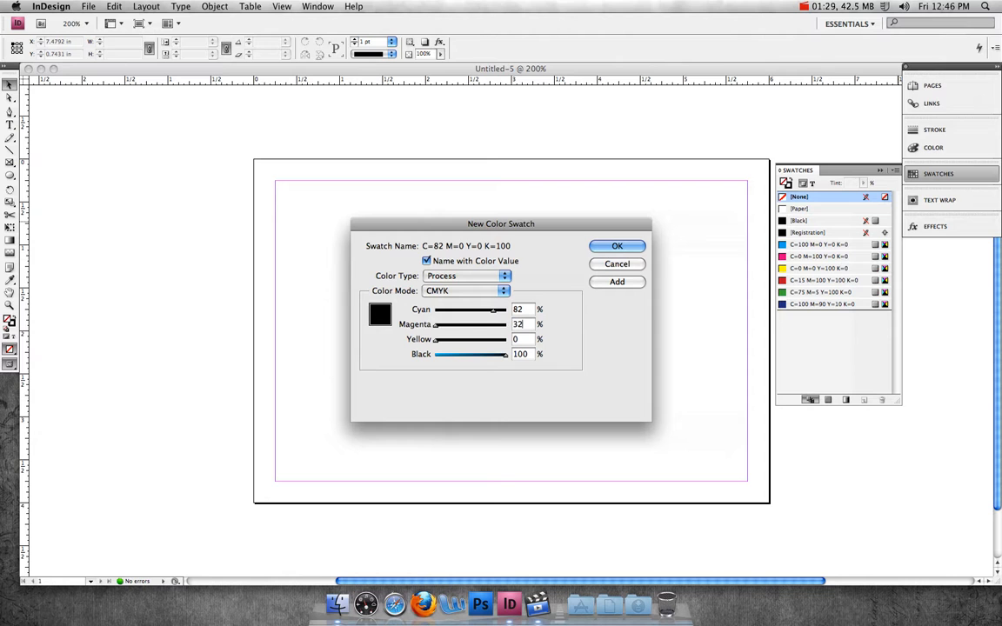
key(Tab)
text(72)
key(Tab)
text(3)
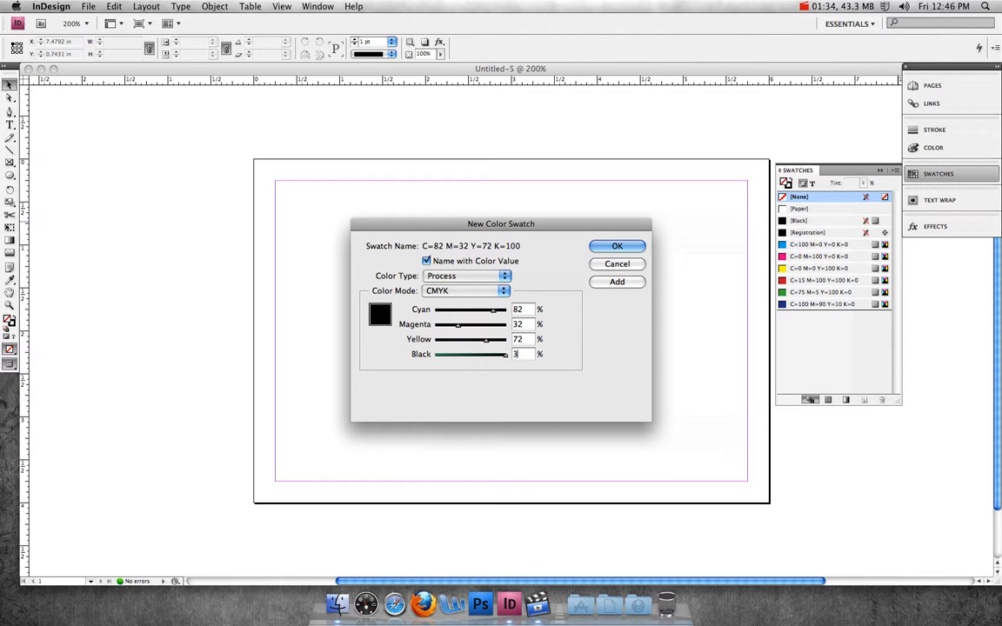
key(Tab)
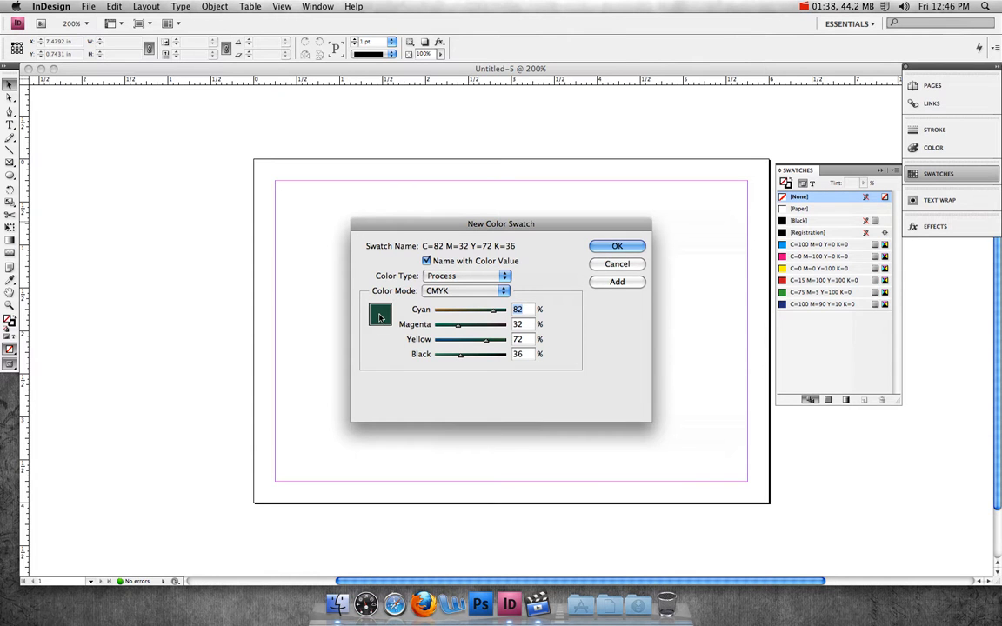
click(617, 281)
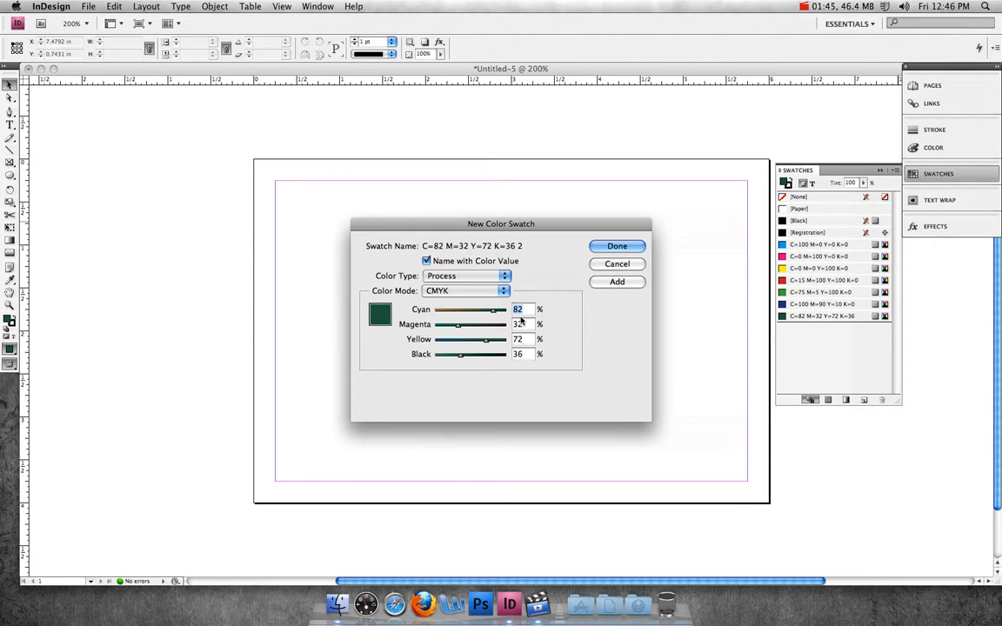
Step: Add a second process color swatch with C=13 M=20 Y=75 K=10
text(13)
key(Tab)
text(2)
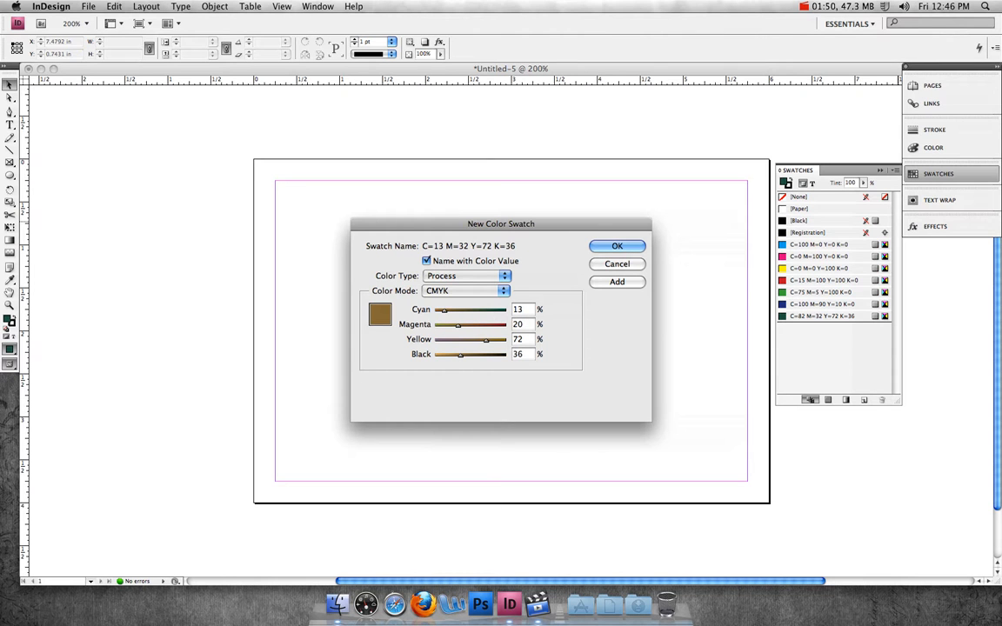
key(Tab)
text(75)
key(Tab)
text(10)
key(Tab)
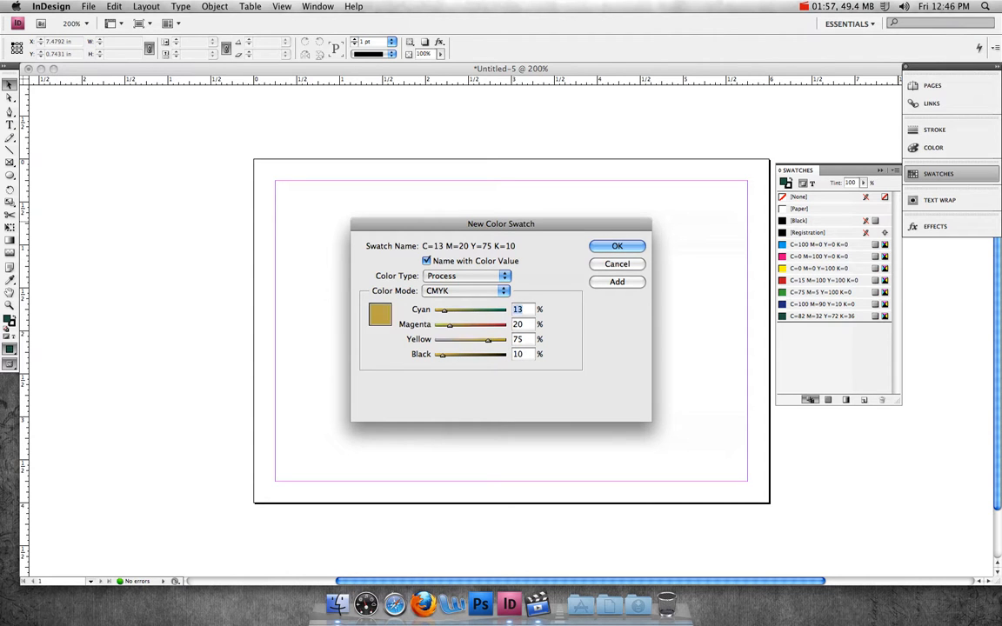
click(614, 247)
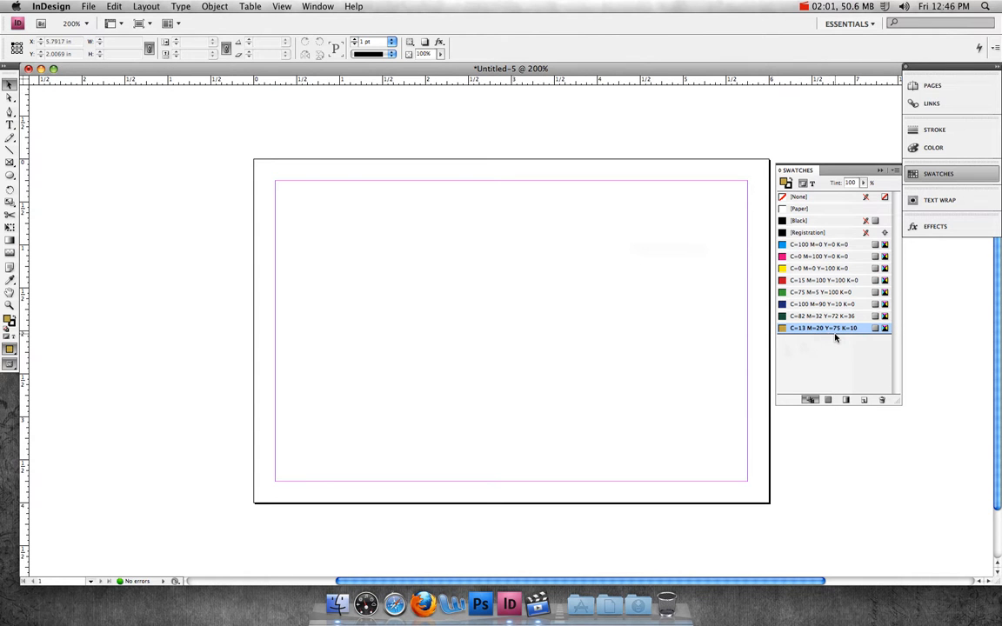
Step: Create a linear gradient swatch named "yellow to white" whose end stop uses the C=13 M=20 Y=75 K=10 swatch
click(896, 174)
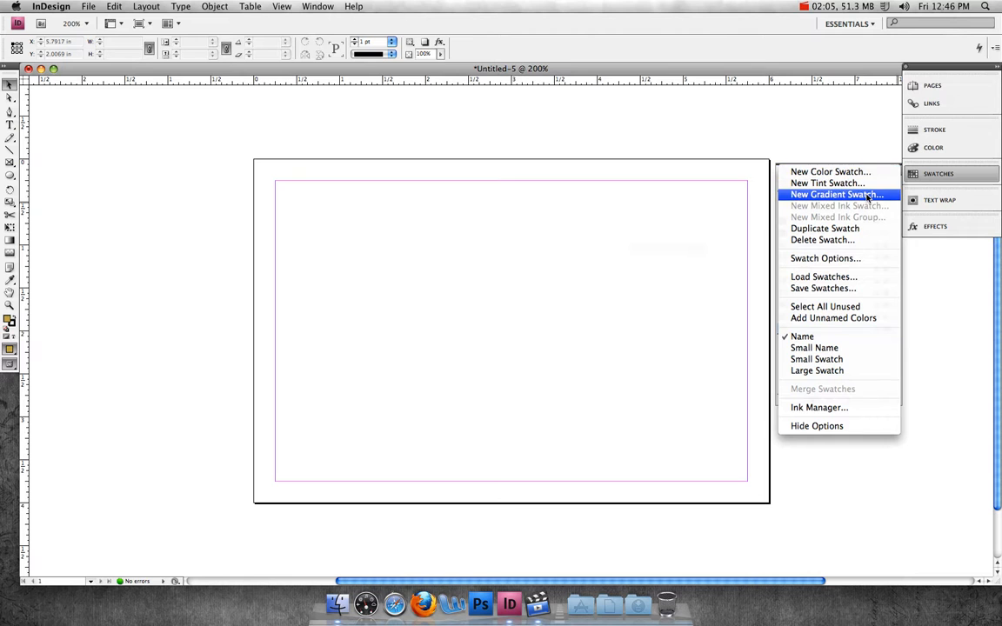
click(867, 198)
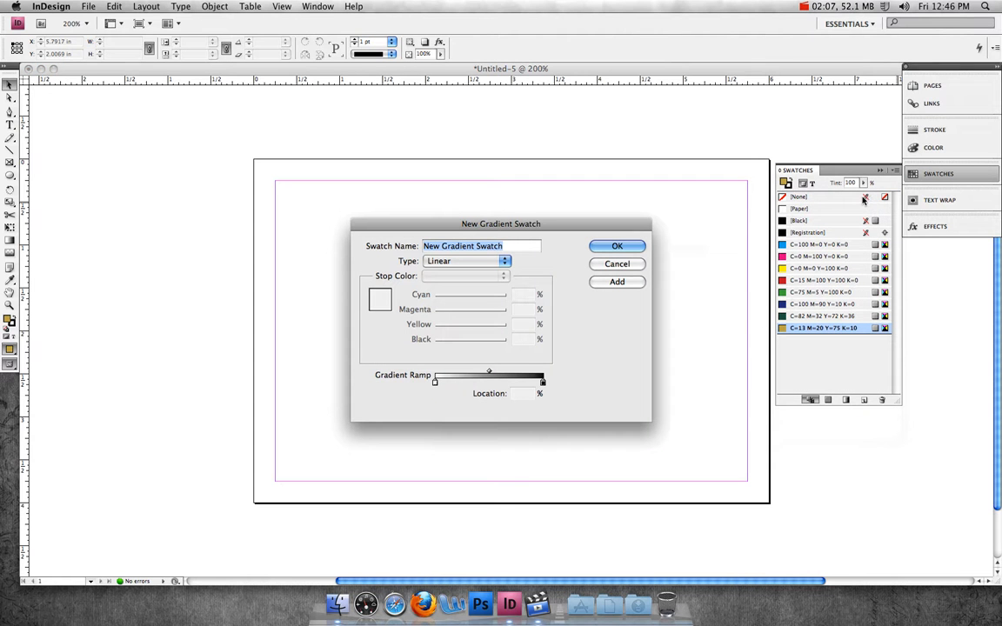
text(yel)
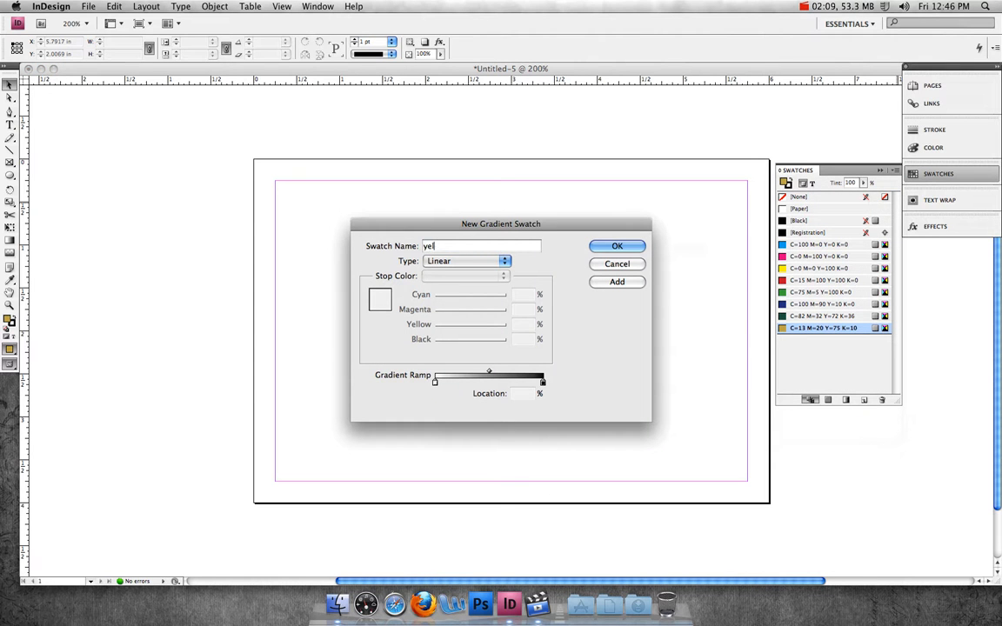
text(low to white)
click(543, 383)
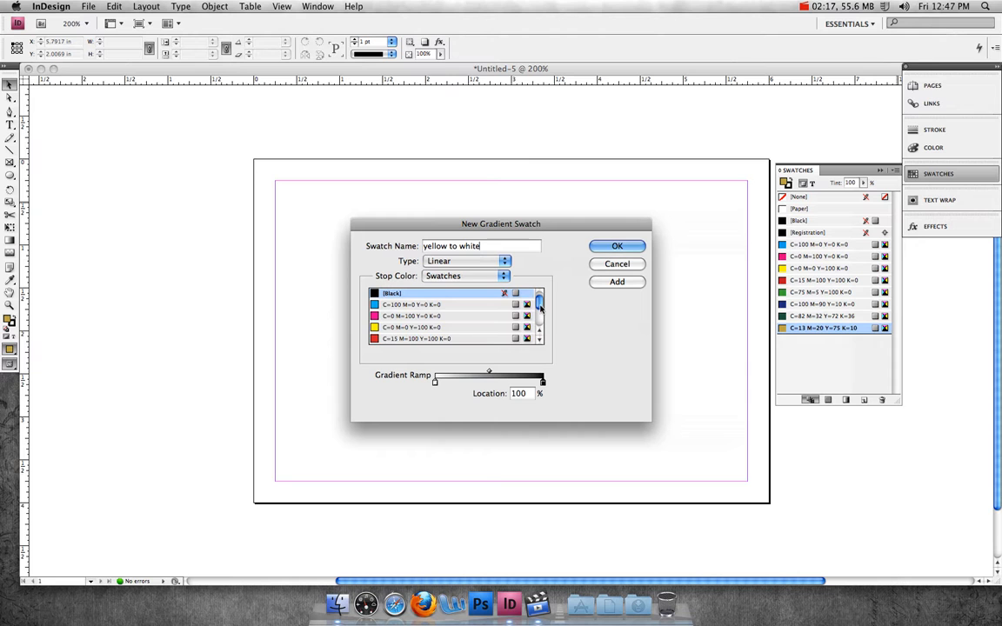
drag(539, 305, 539, 329)
click(436, 328)
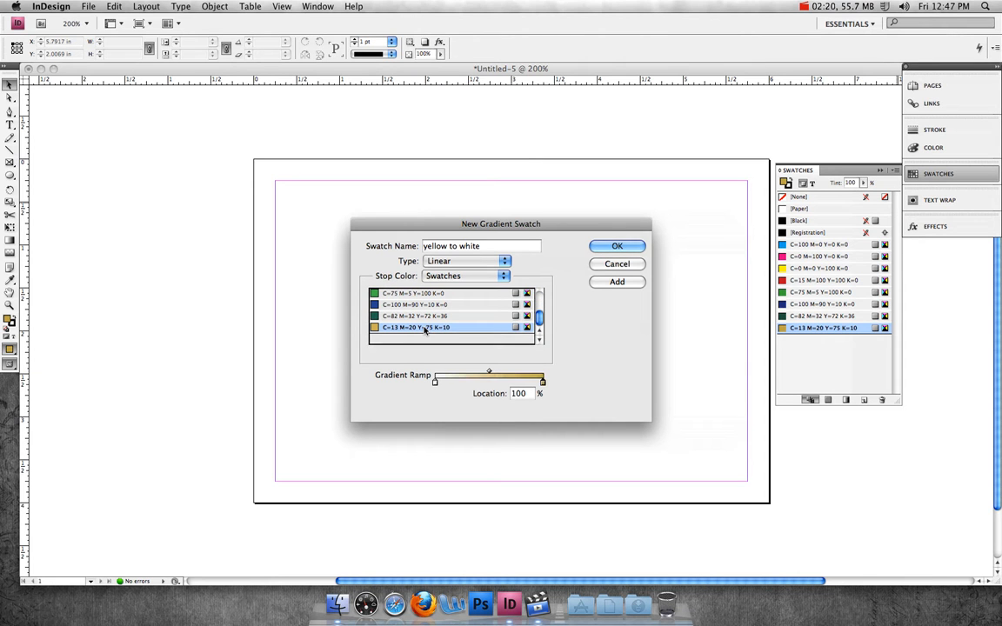
click(633, 247)
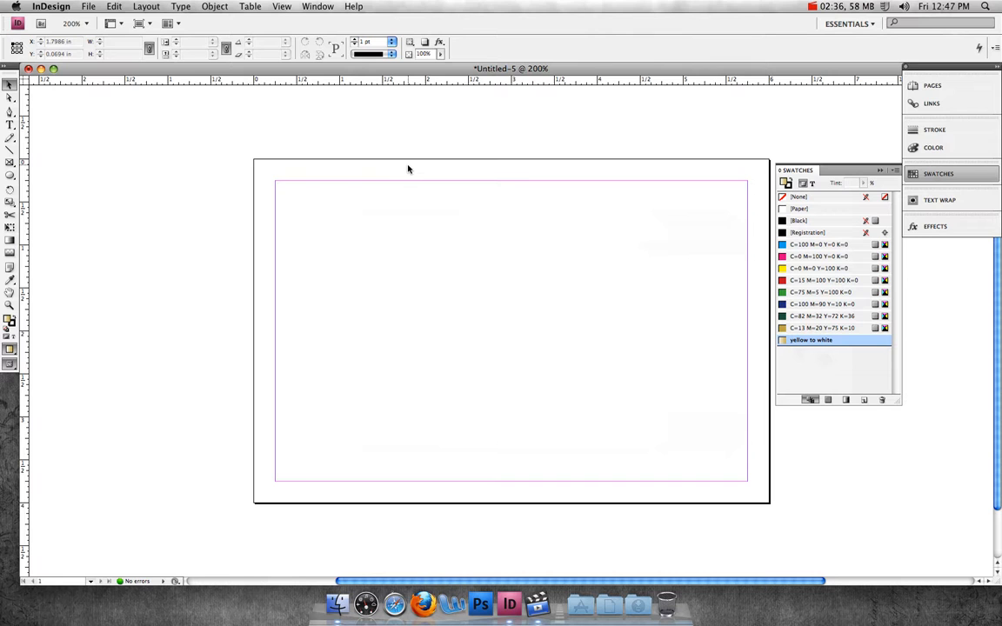
Step: Draw a 6 in by 4 in rectangle frame covering the page and fill it with the yellow to white gradient
click(10, 163)
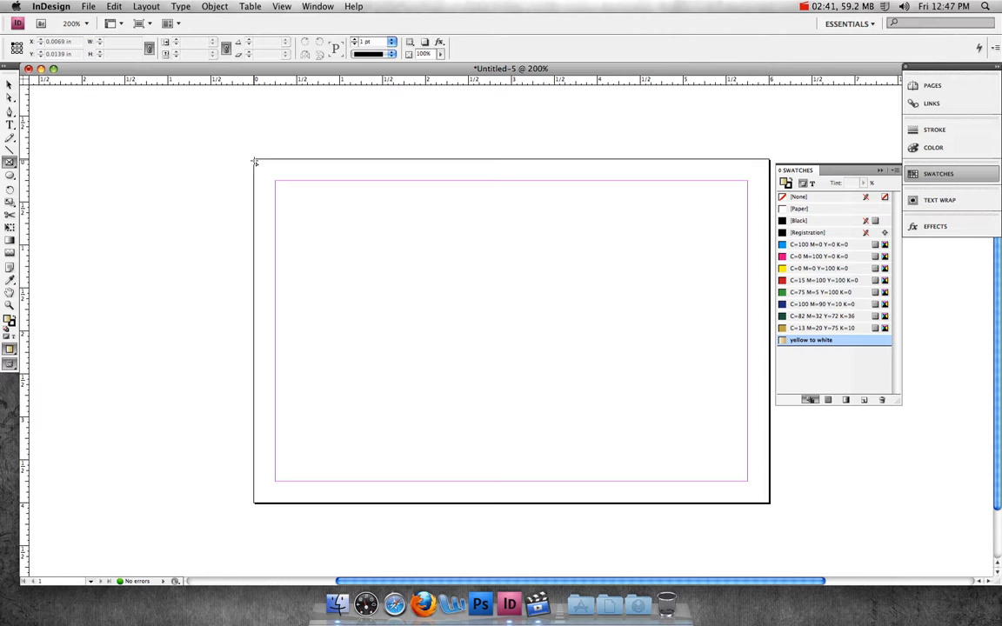
drag(255, 162, 769, 503)
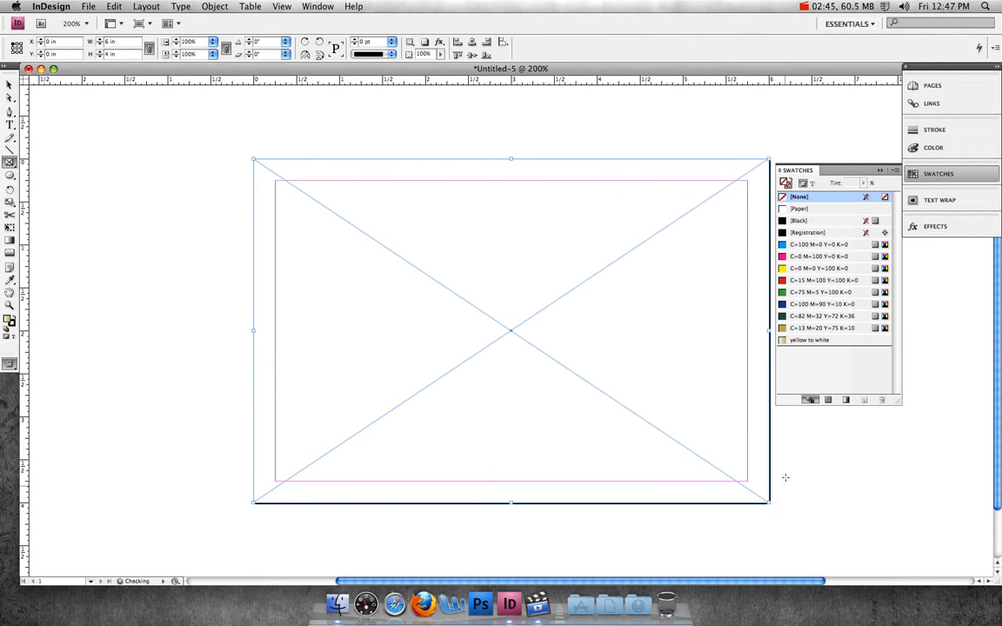
click(812, 340)
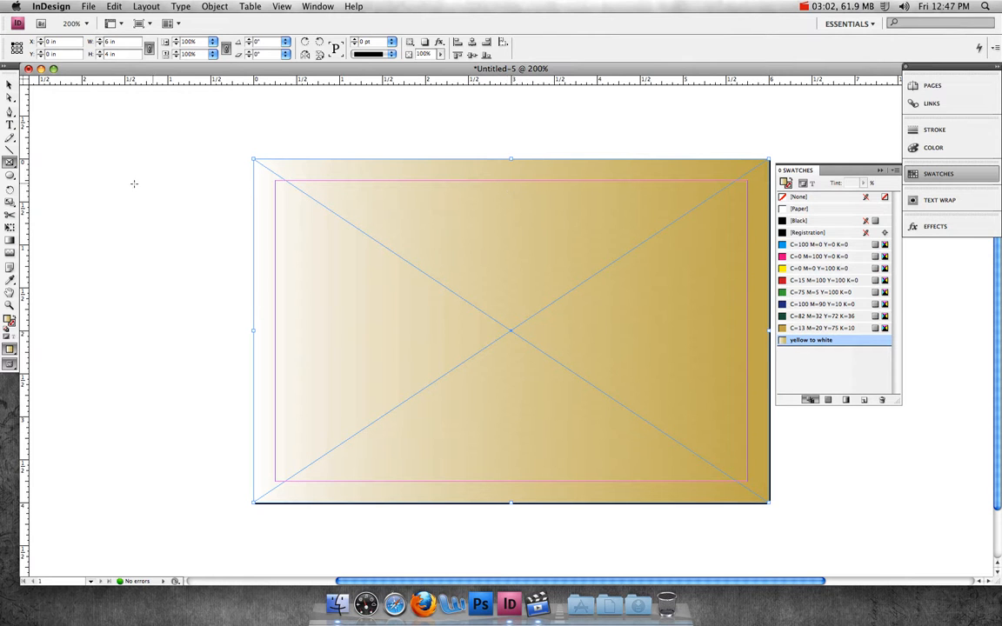
Step: Use the Gradient tool to run the gradient vertically from the bottom edge to the top edge of the frame
click(9, 240)
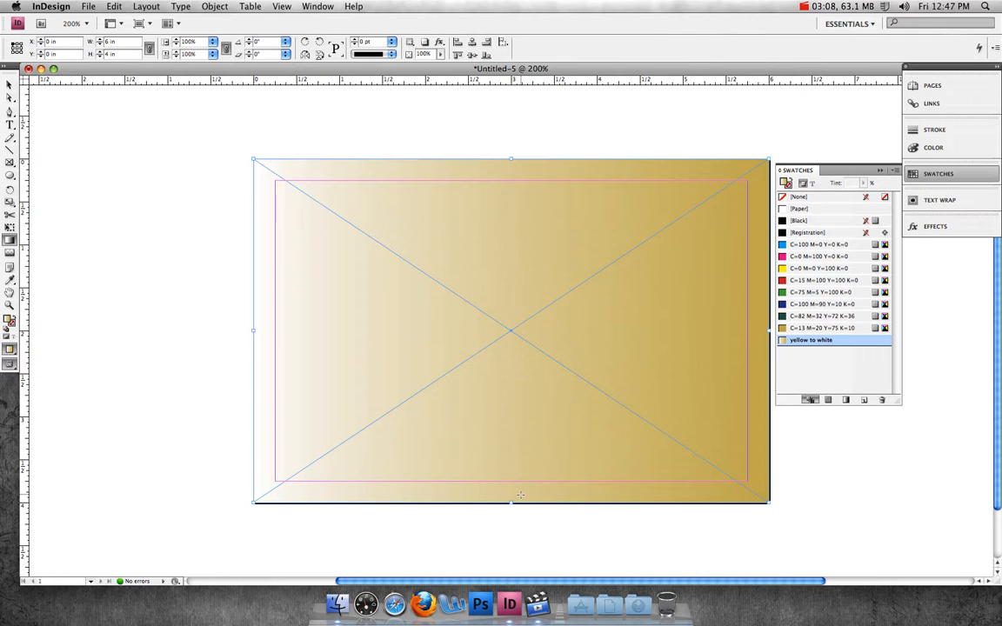
drag(520, 494, 510, 163)
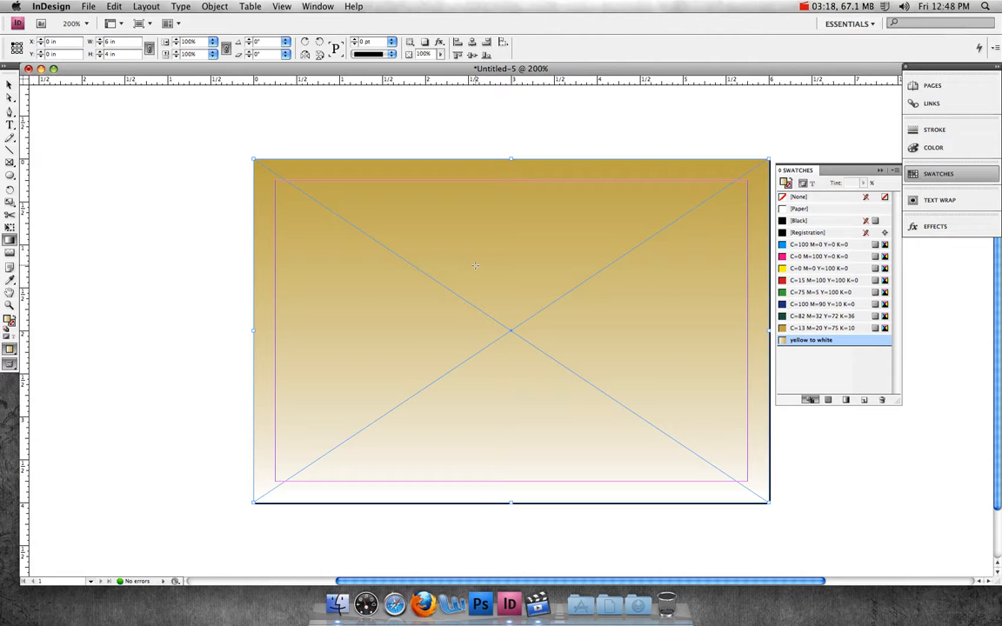
click(9, 85)
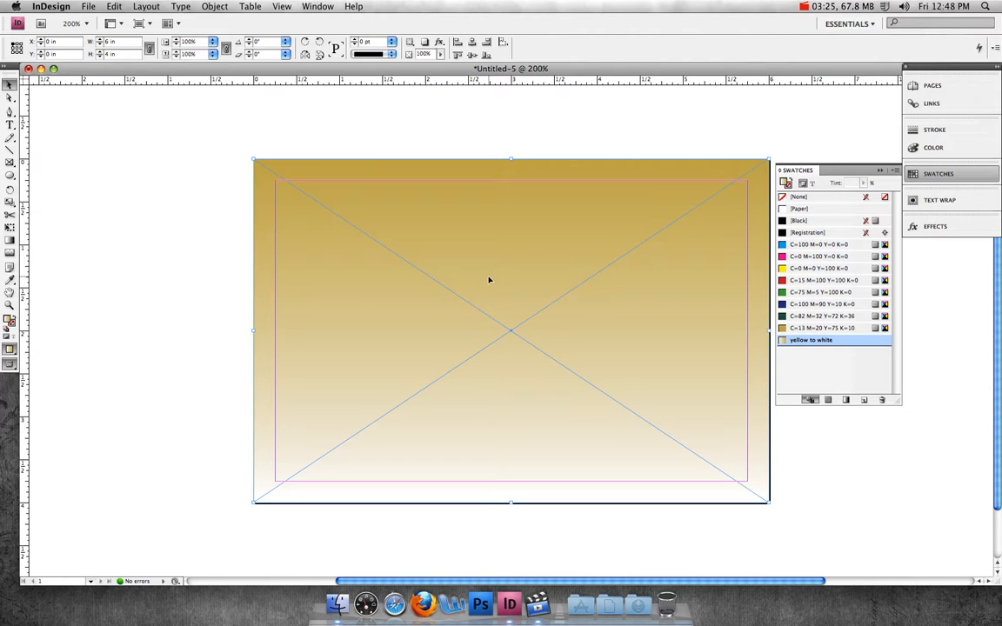
Step: Lock the position of the gradient background frame and deselect it
click(226, 7)
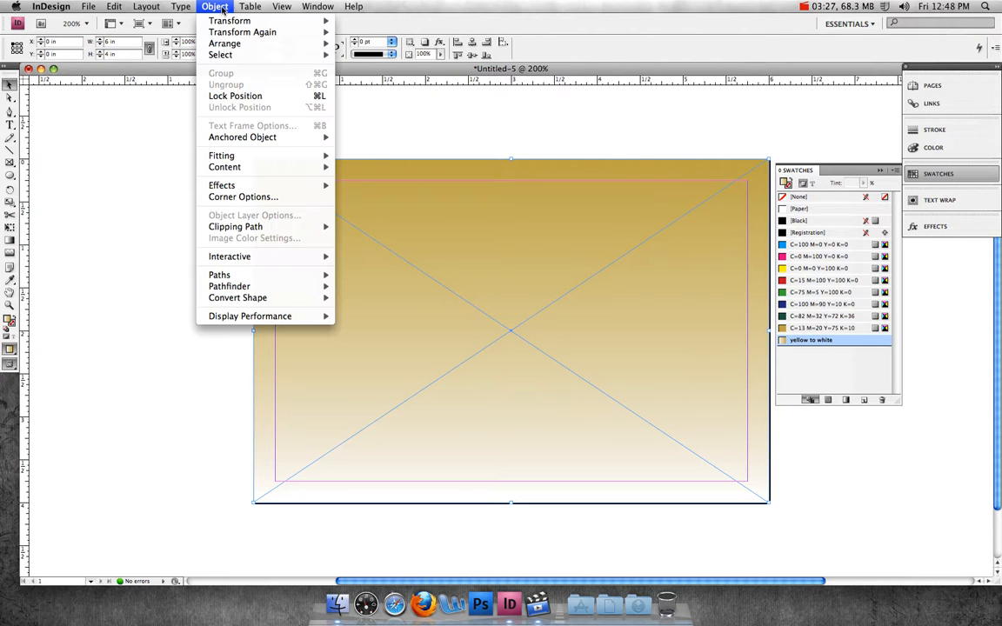
click(237, 96)
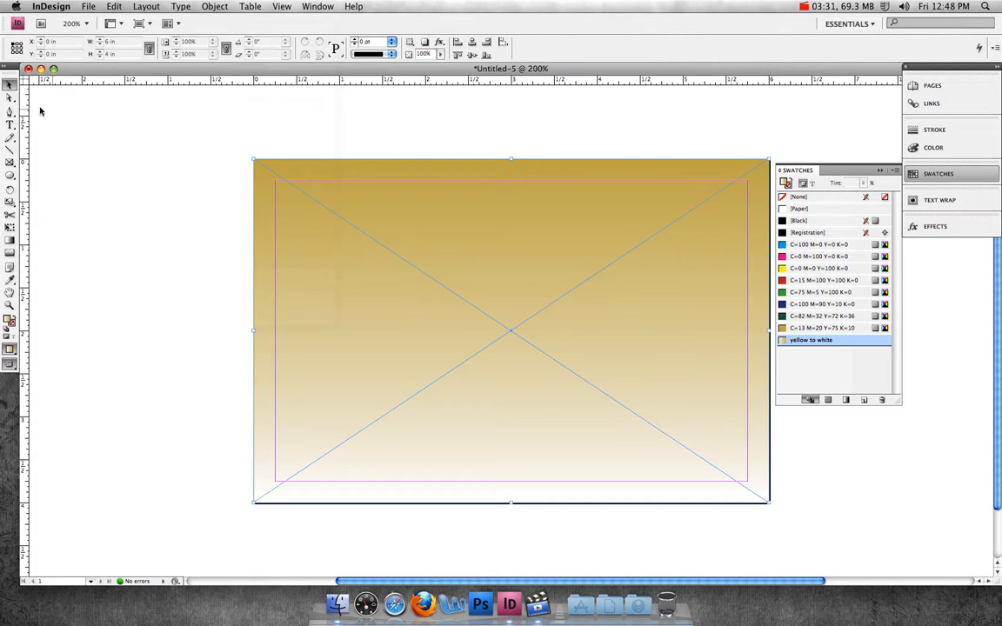
click(10, 85)
drag(457, 267, 495, 301)
click(204, 282)
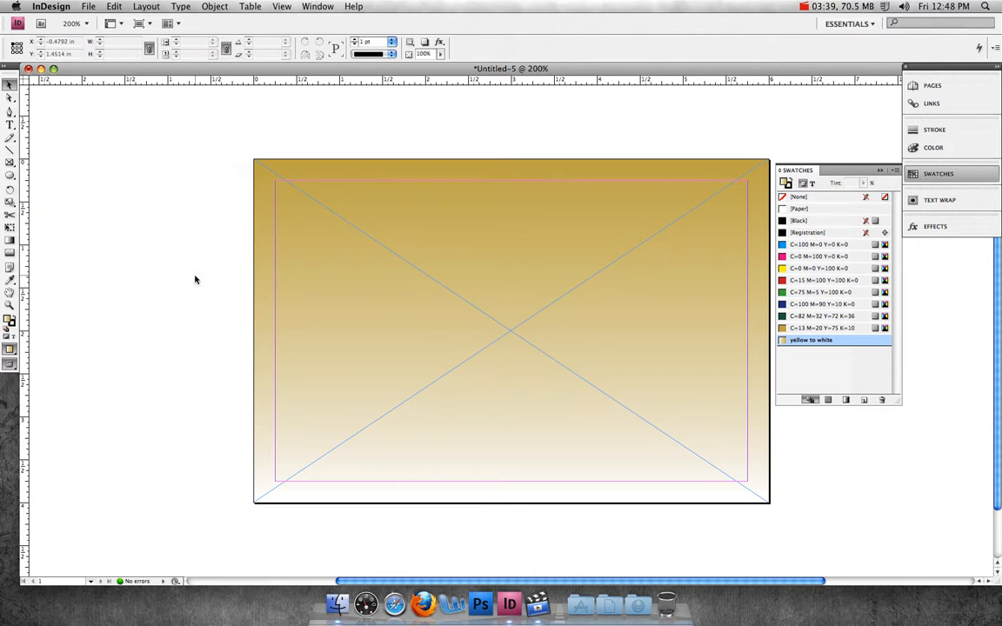
Step: Place the text file "jacket card.txt" on the pasteboard to the left of the page
drag(468, 578, 396, 579)
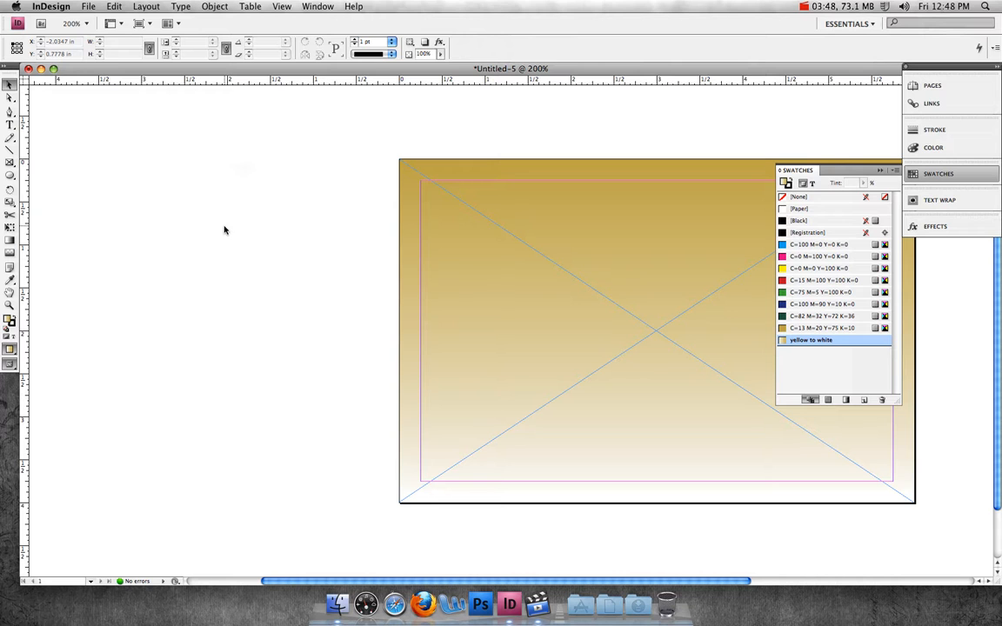
click(87, 8)
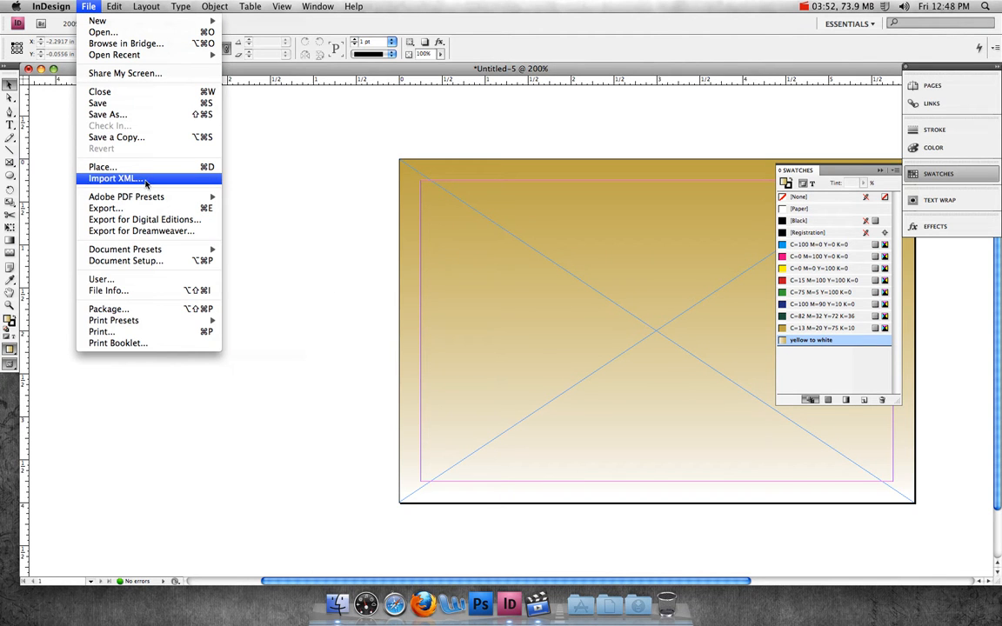
click(144, 166)
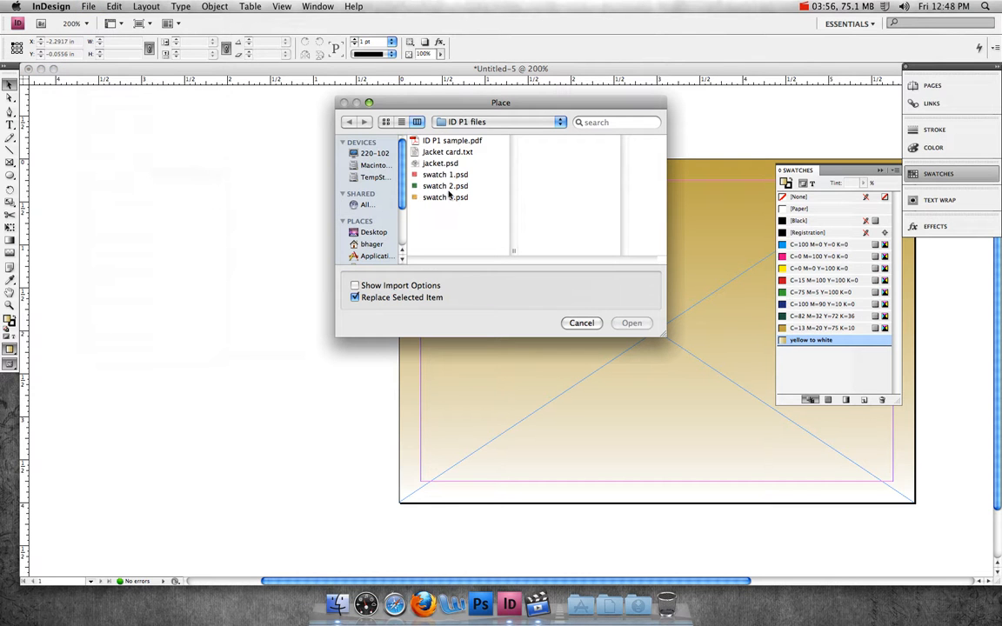
click(452, 153)
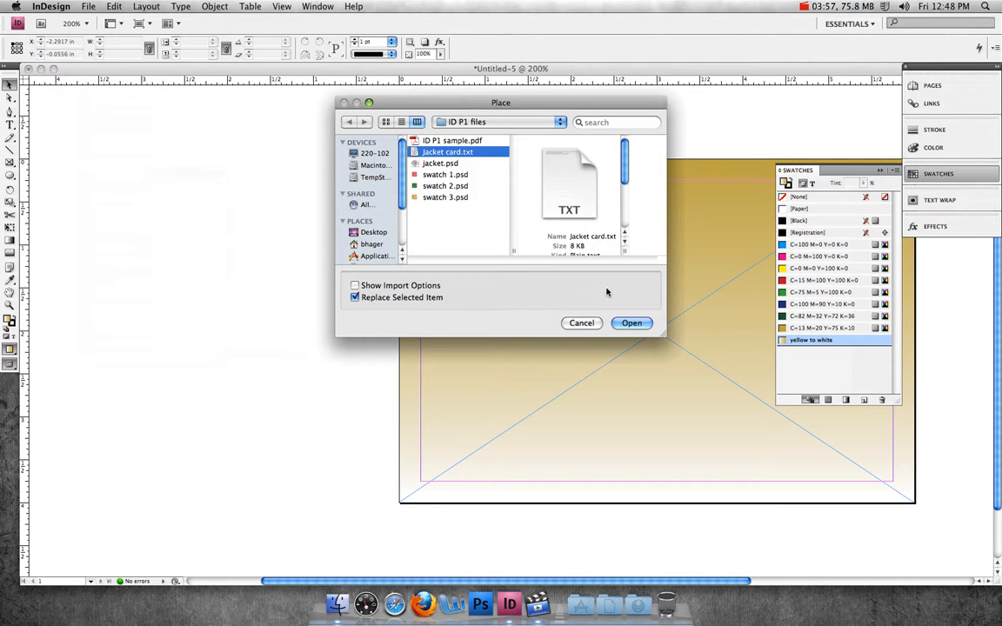
click(632, 322)
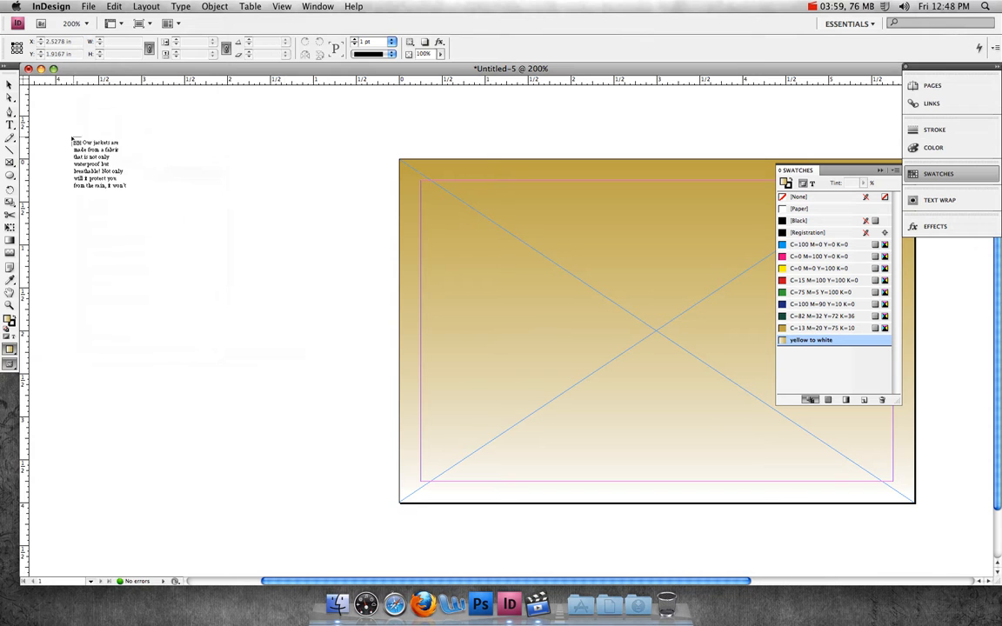
click(45, 135)
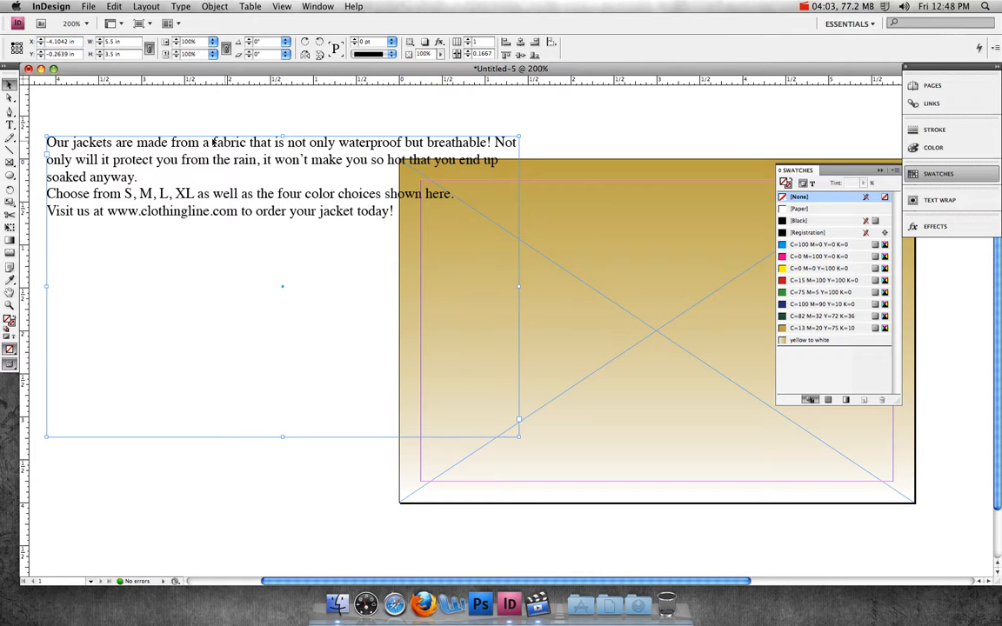
Step: Select all the placed text and set its font to Minion Pro
click(10, 124)
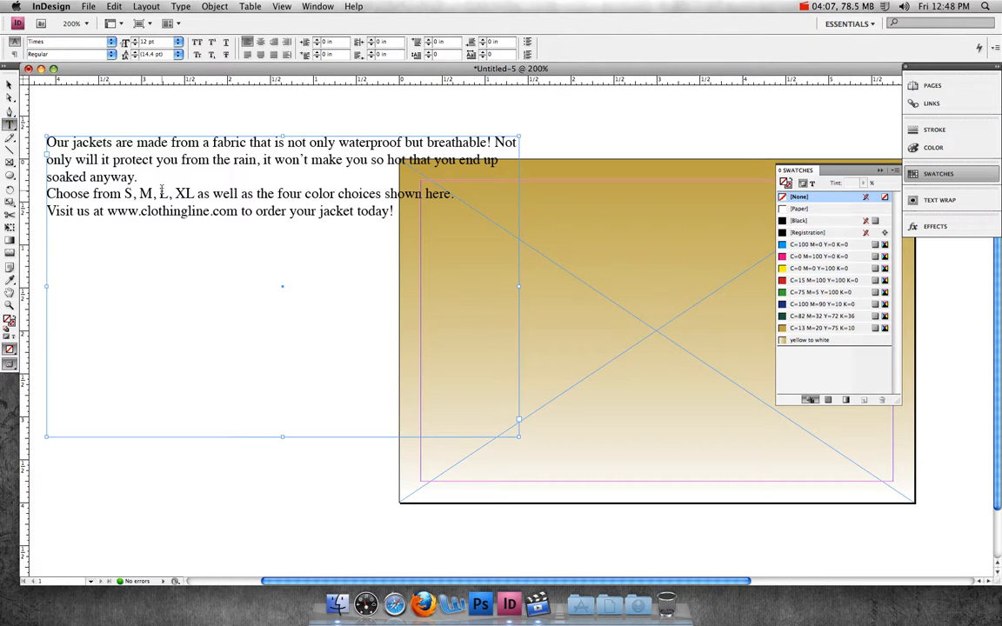
click(213, 173)
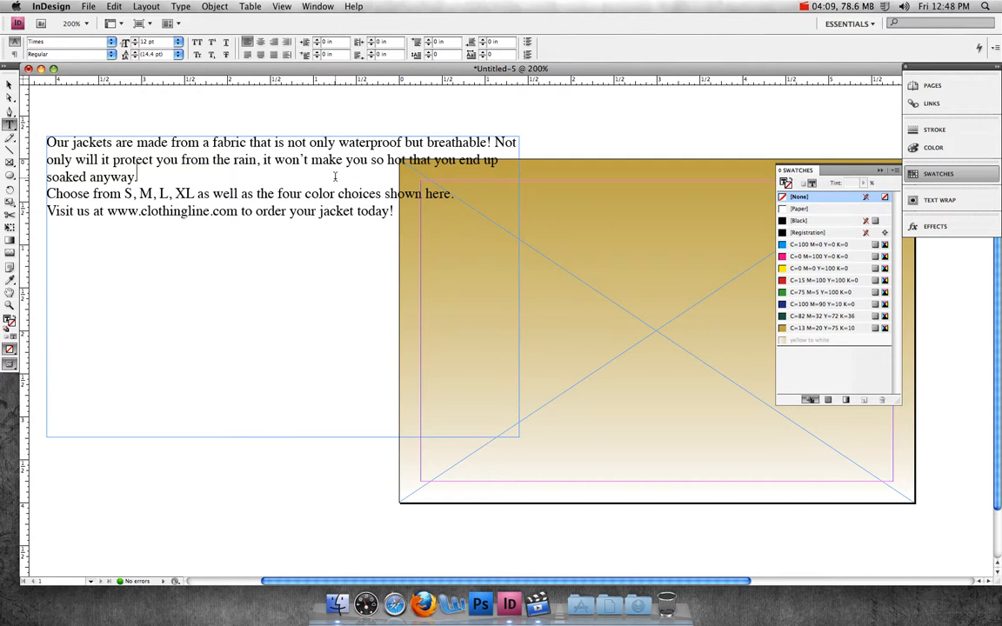
click(114, 6)
click(122, 154)
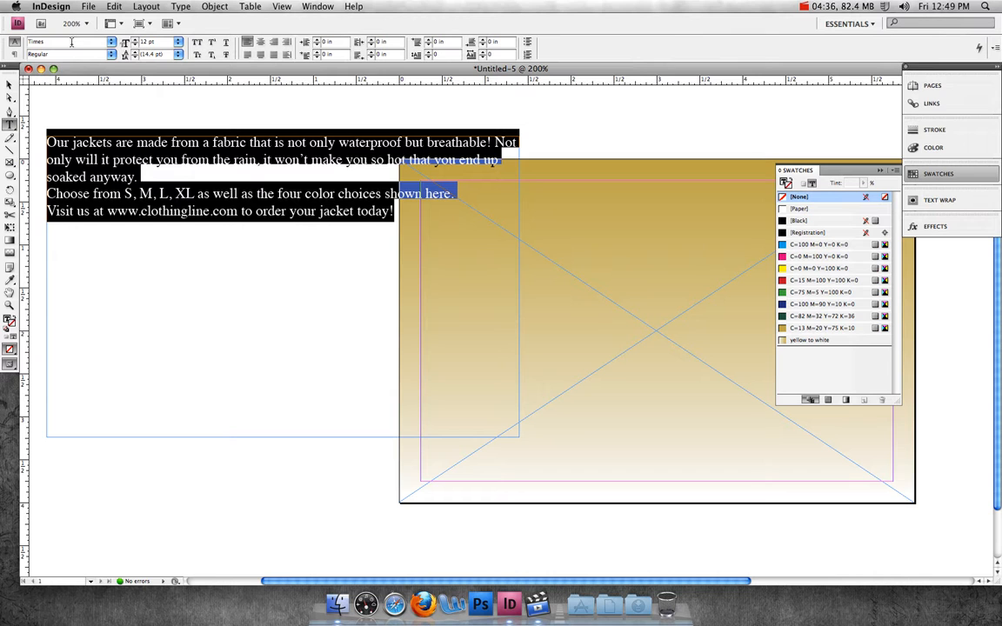
double_click(66, 40)
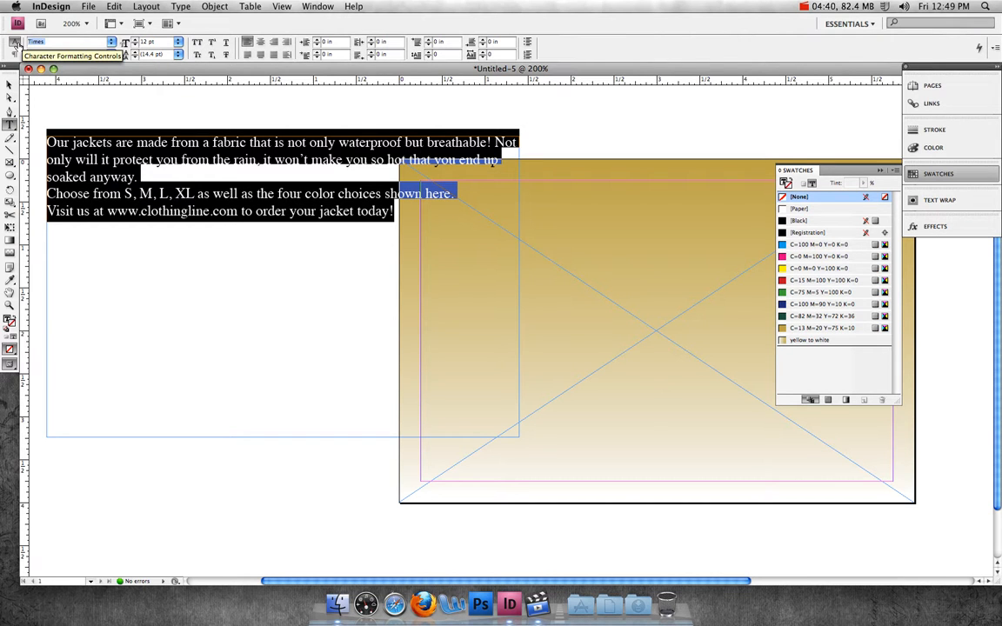
text(Minion Pro)
key(Return)
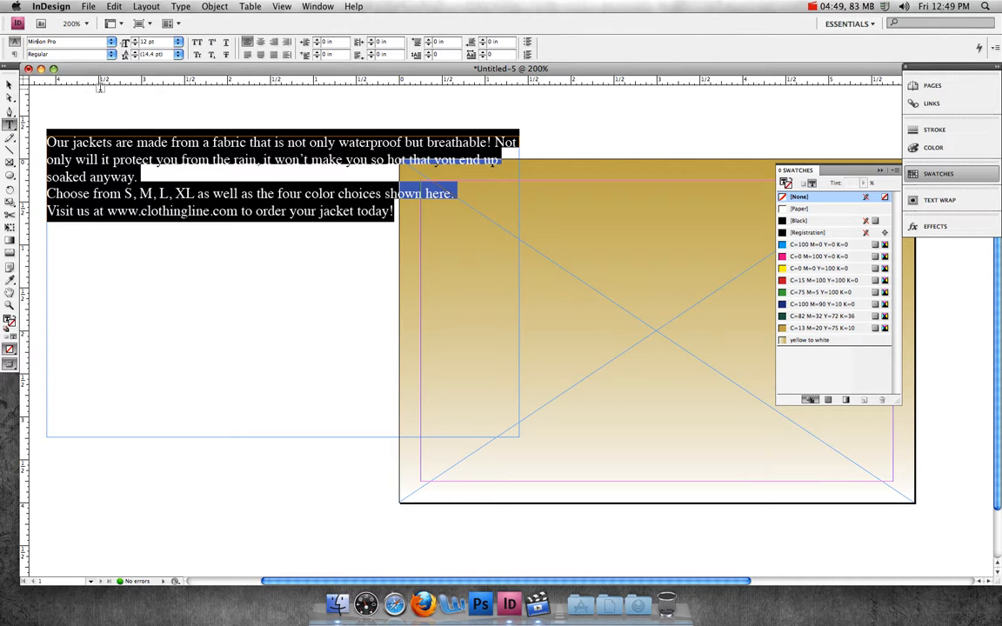
Step: Set the text size to 10 pt, leading to 14 pt, and center the paragraphs
click(177, 44)
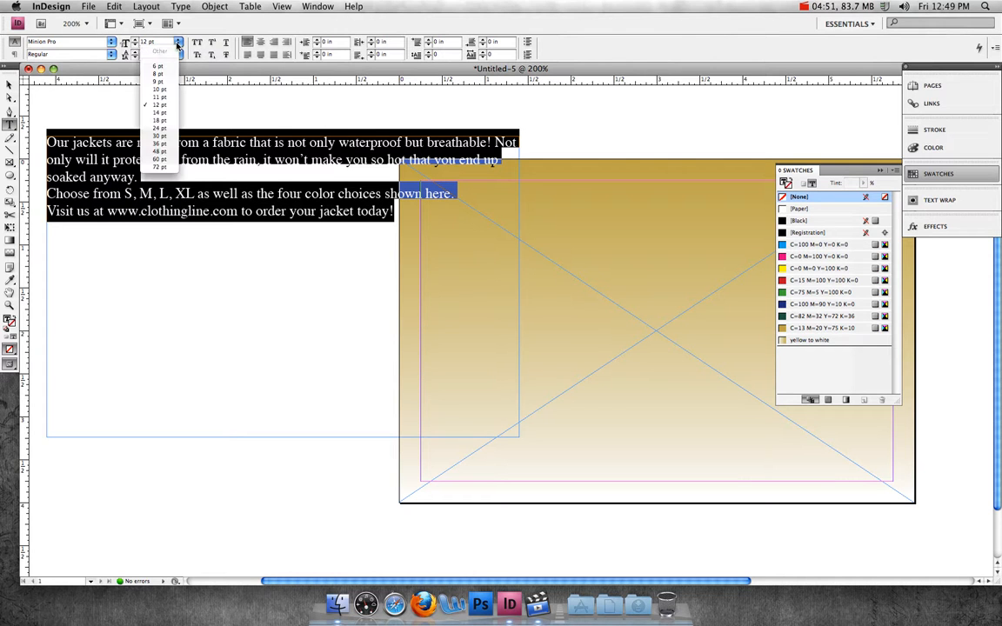
click(170, 91)
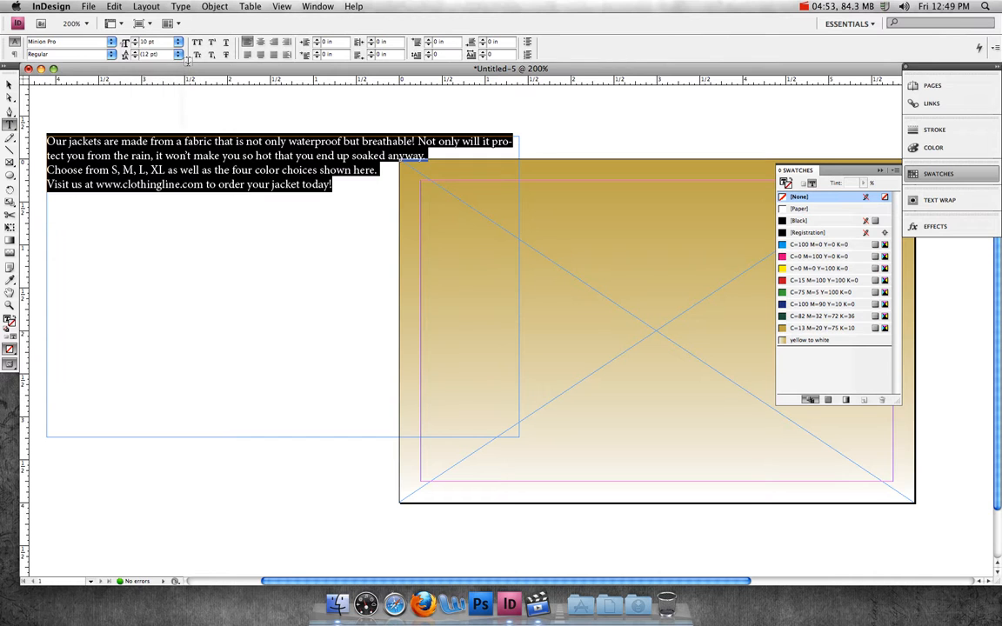
click(178, 54)
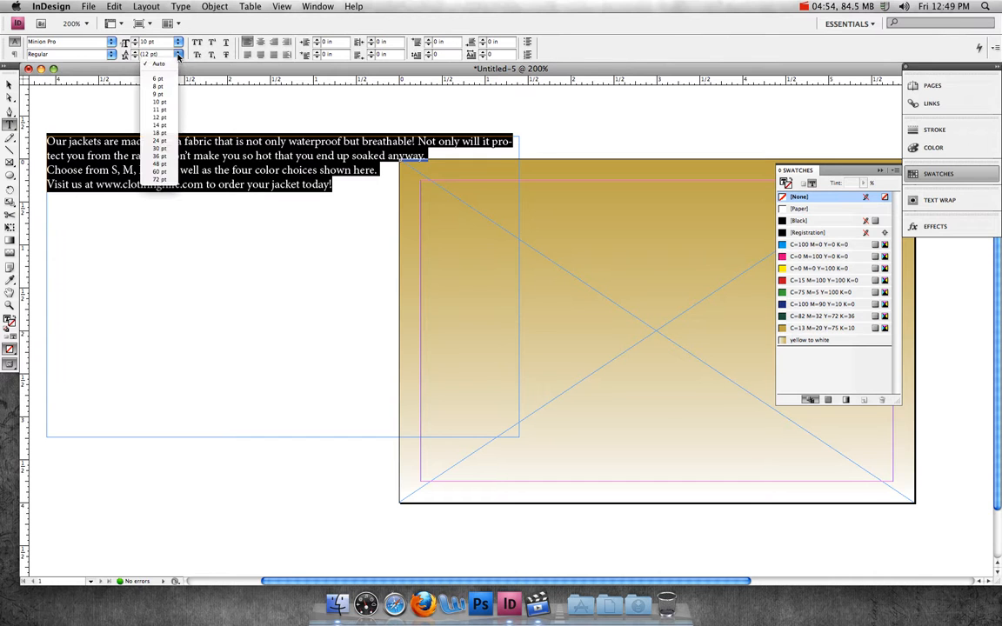
click(162, 127)
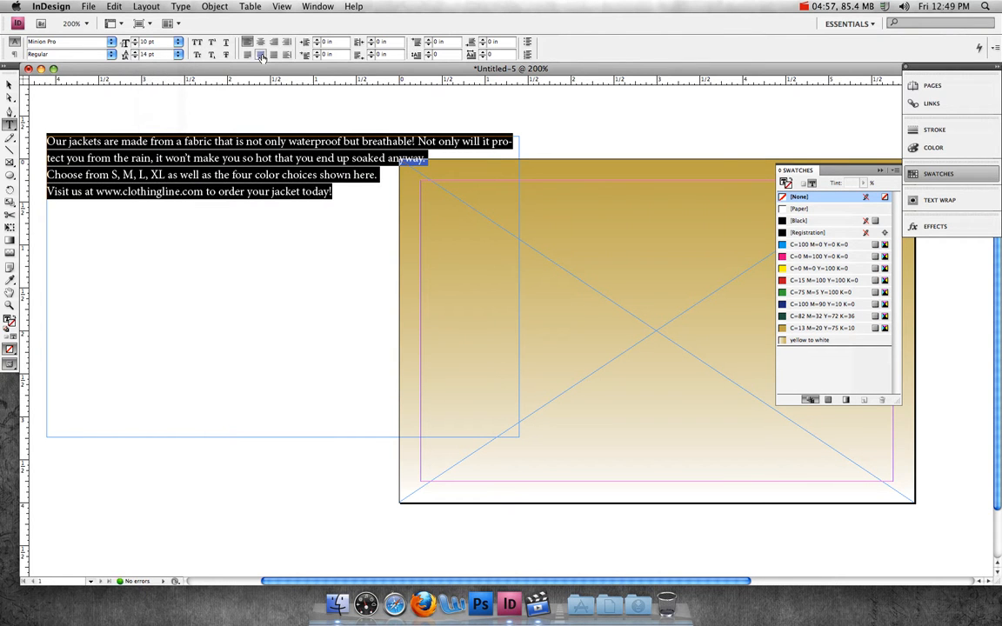
click(260, 42)
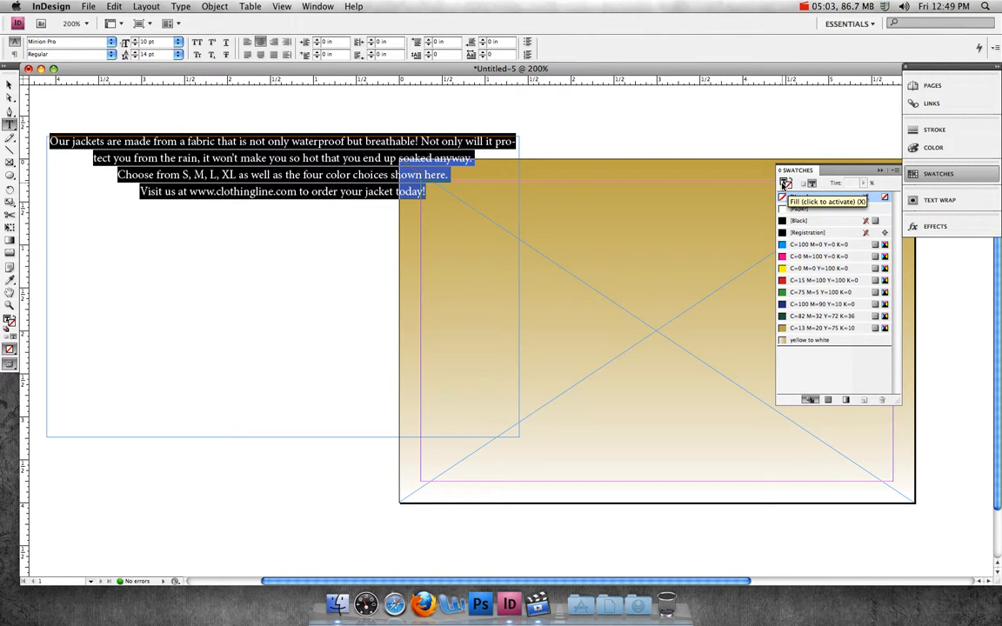
Step: Fill the selected text with the C=82 M=32 Y=72 K=36 swatch
click(784, 184)
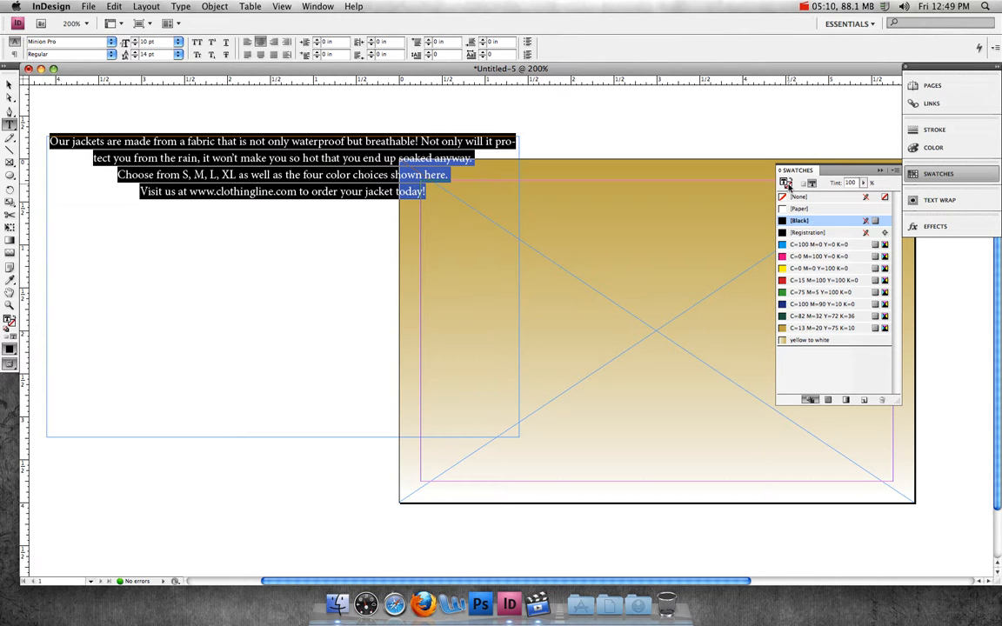
click(817, 318)
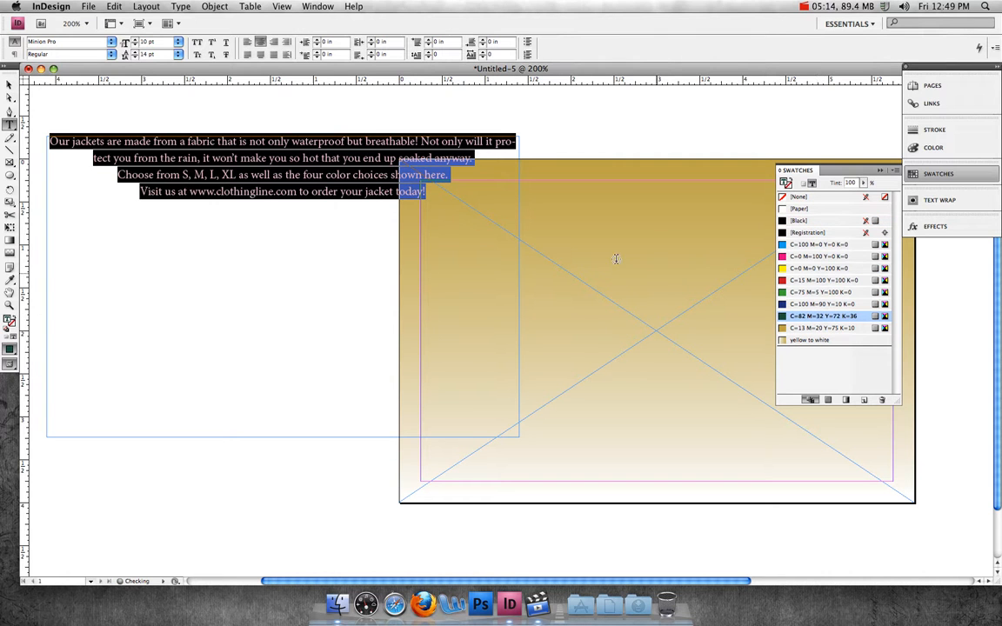
click(329, 153)
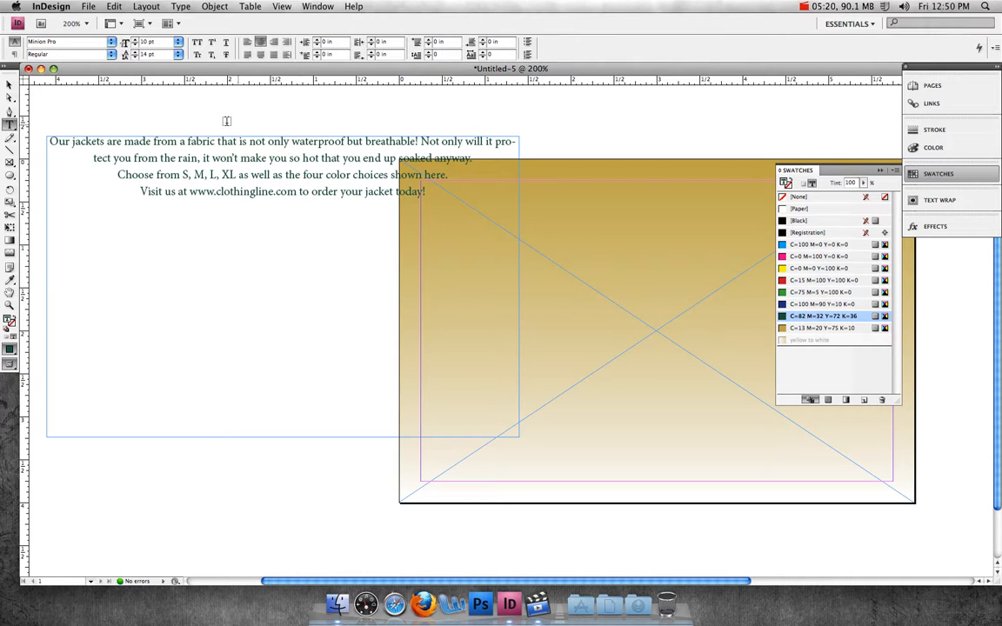
Step: Resize the text frame to about 2.26 in wide and 1.79 in tall
click(11, 84)
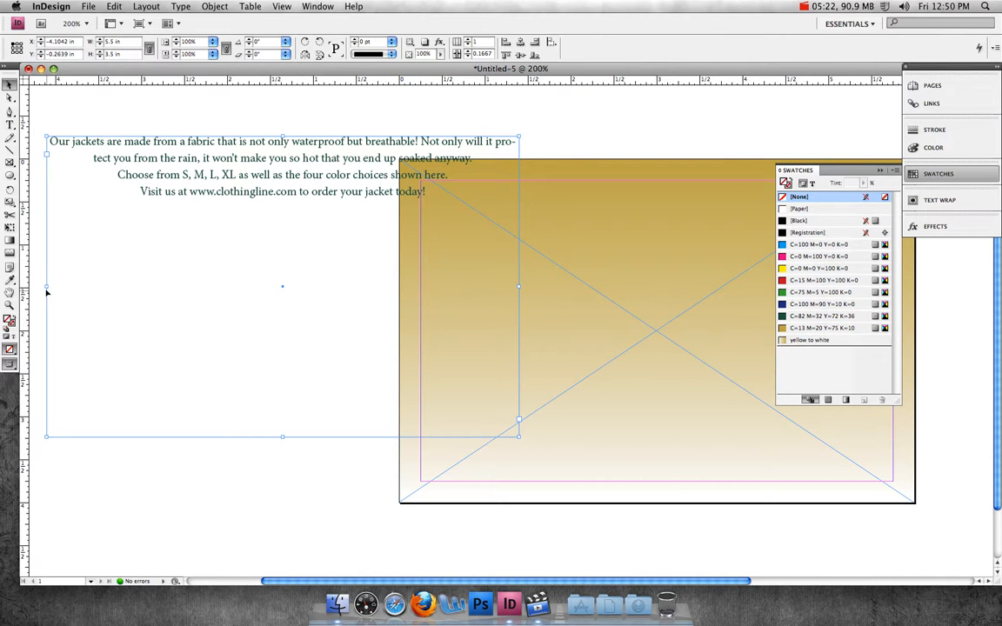
drag(46, 286, 326, 286)
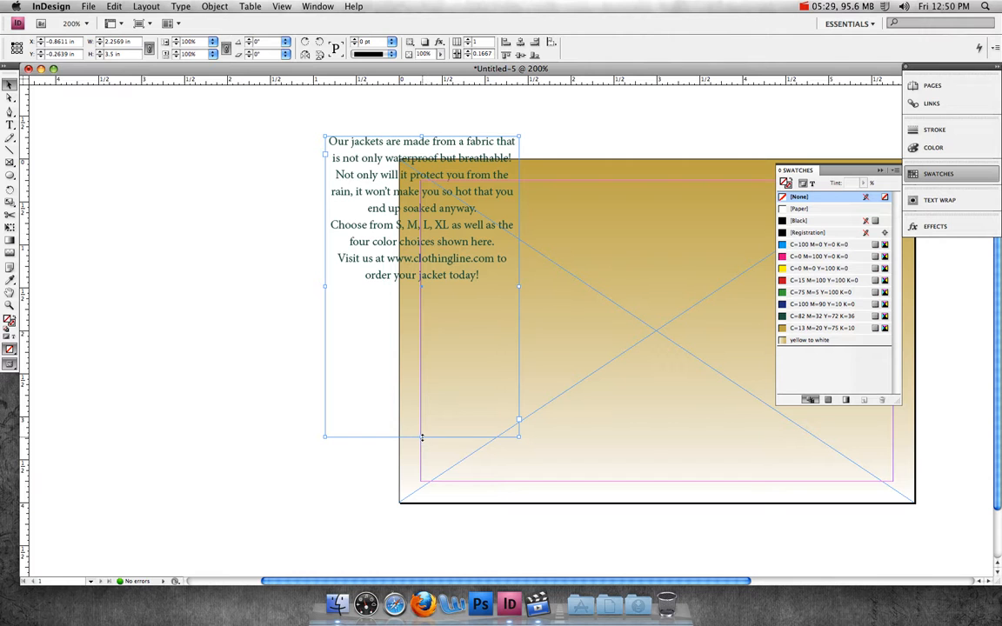
drag(423, 438, 424, 289)
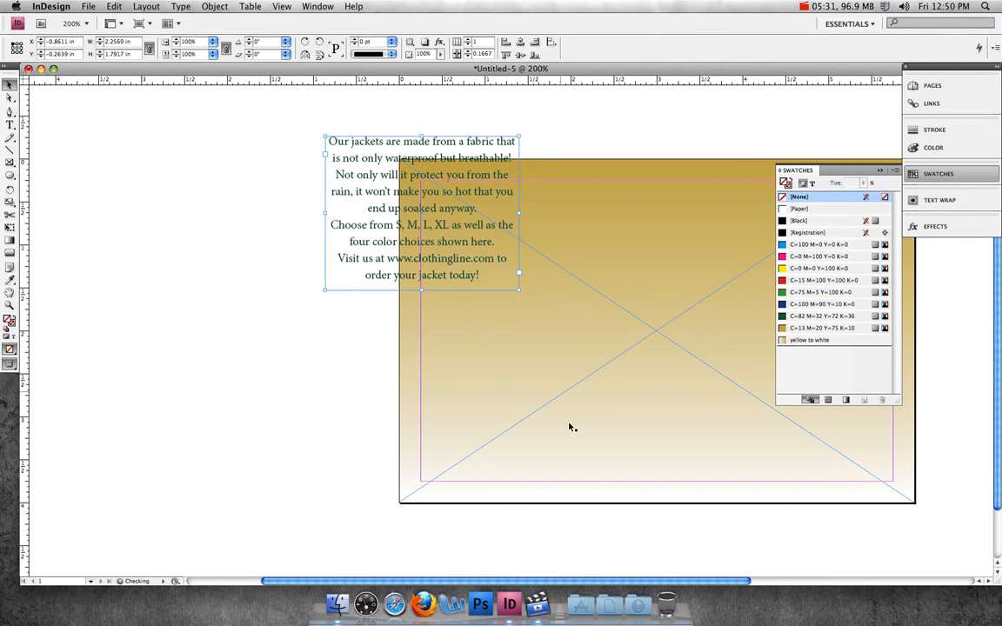
Step: Move the text frame onto the right side of the page, inside the margins
drag(664, 583, 780, 583)
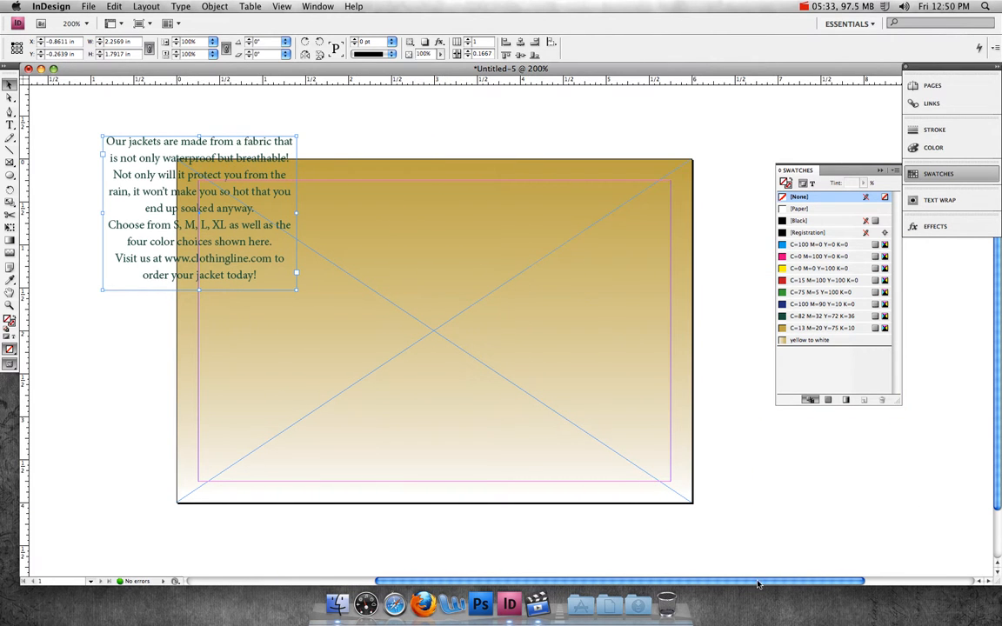
drag(115, 164, 515, 265)
click(97, 157)
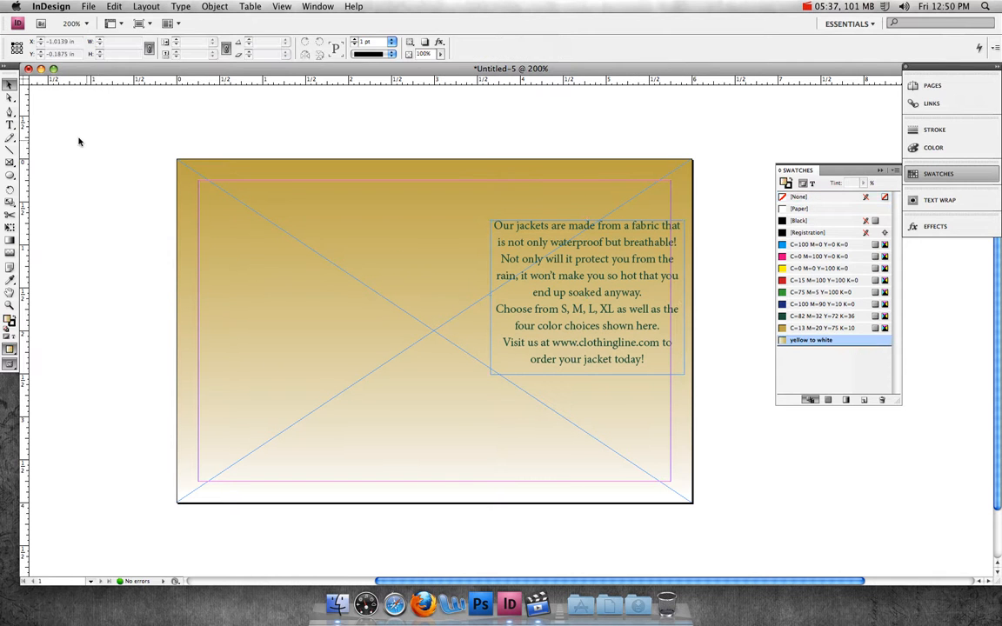
Step: Draw a text frame near the bottom of the page and type "Clothingline.com" and "We make getting what you want easy!" on two lines
click(10, 126)
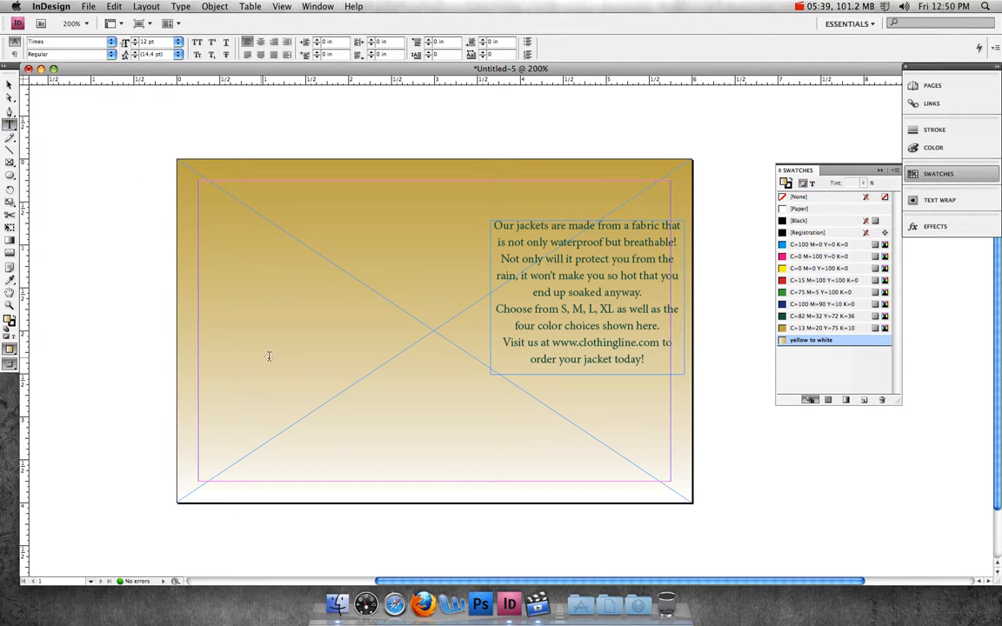
drag(362, 399, 680, 484)
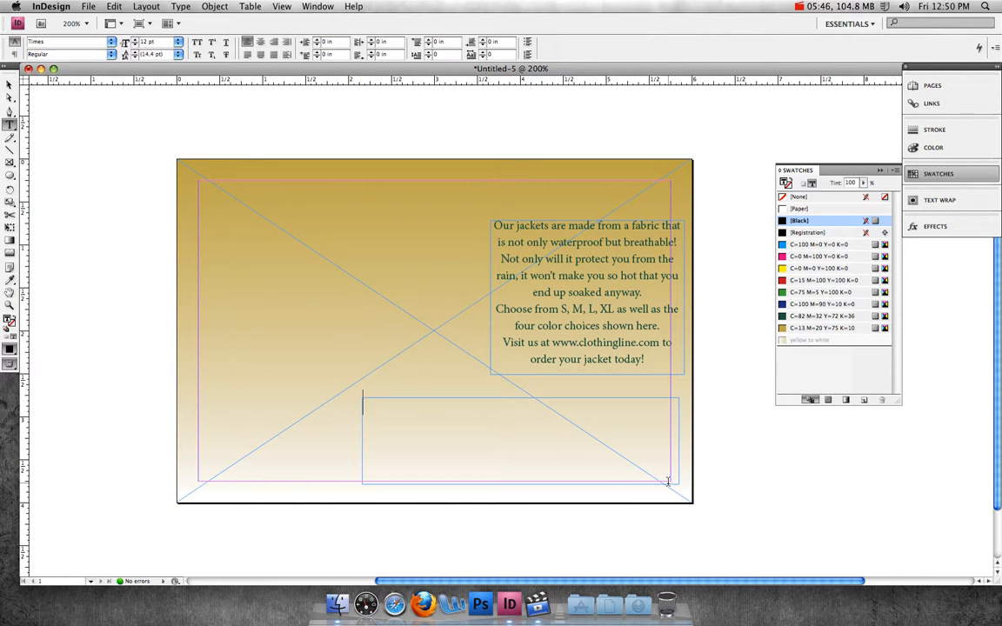
text(Clothingline.)
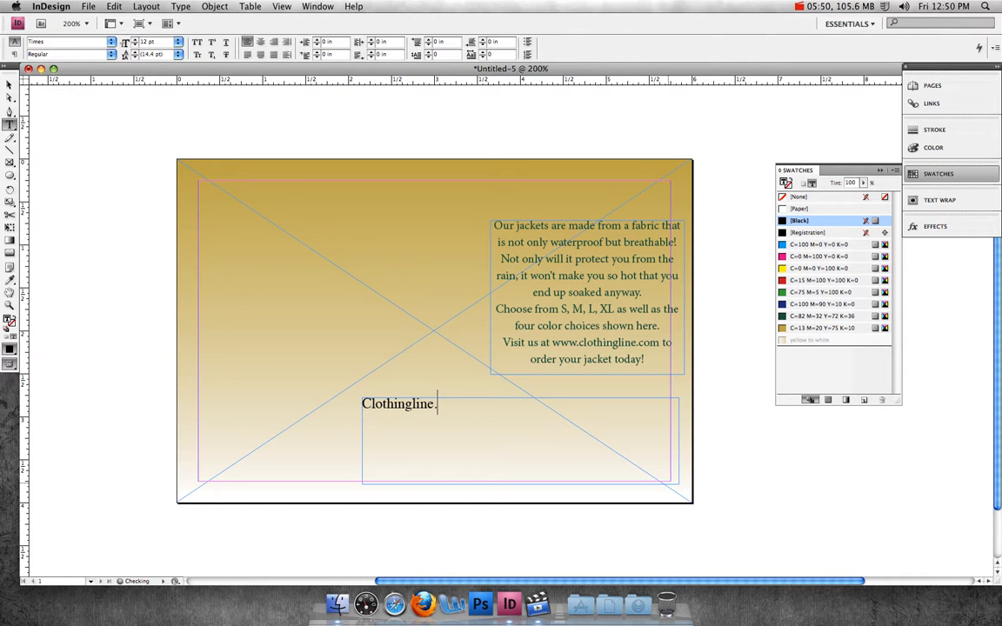
text(com)
key(Return)
text(We make )
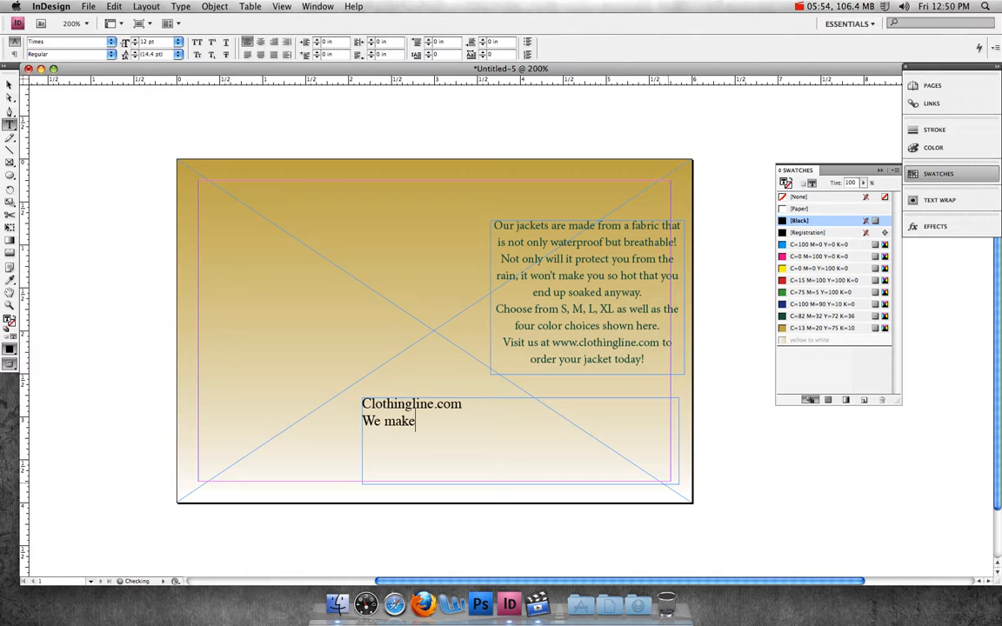
text(getting what you w)
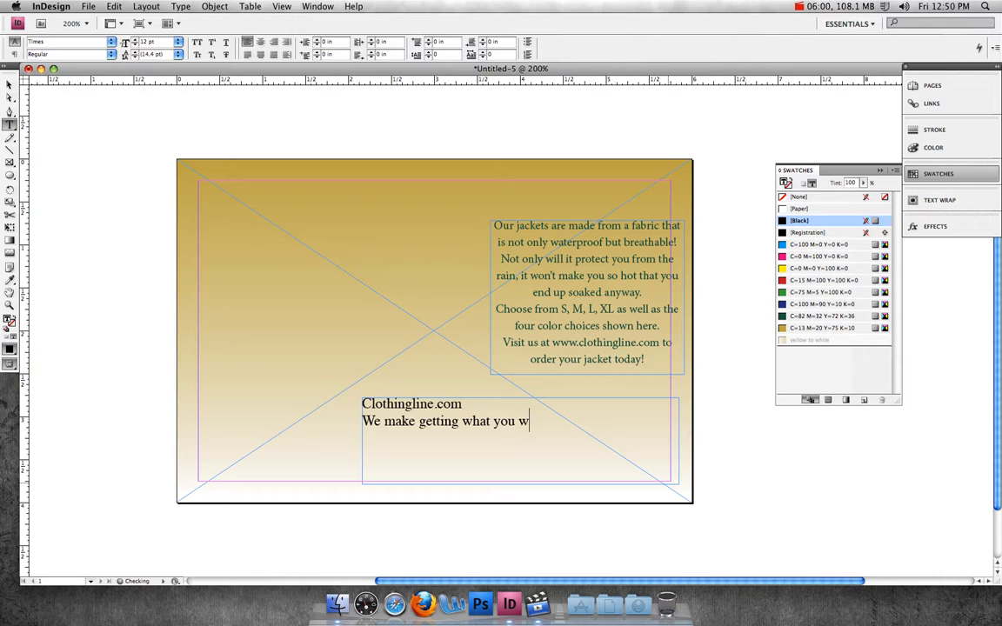
text(ant easy!)
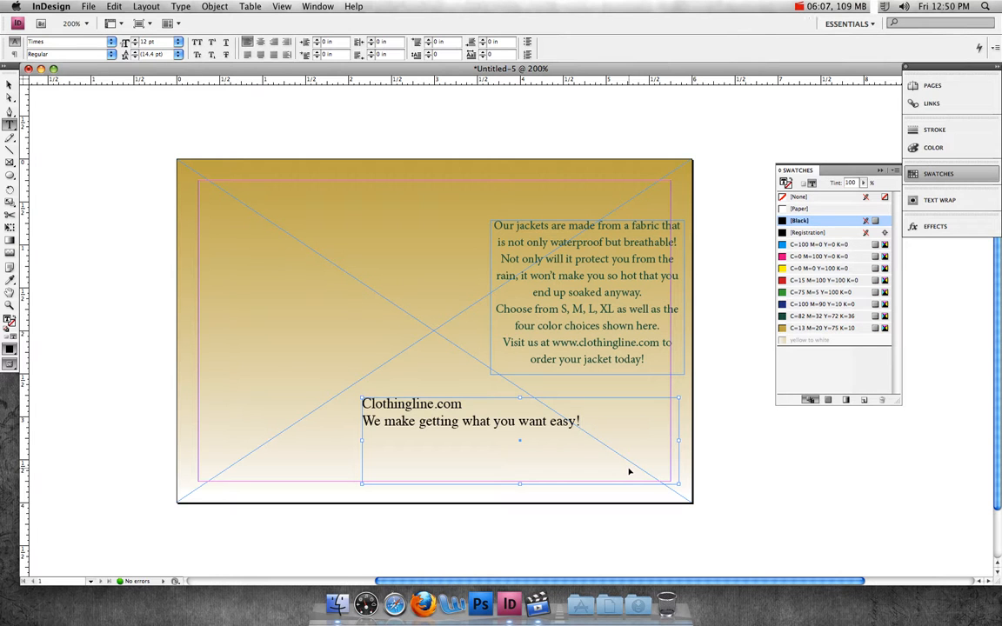
Step: Select all of the bottom frame's text and set it to Cooper Black at 10 pt
key(super+a)
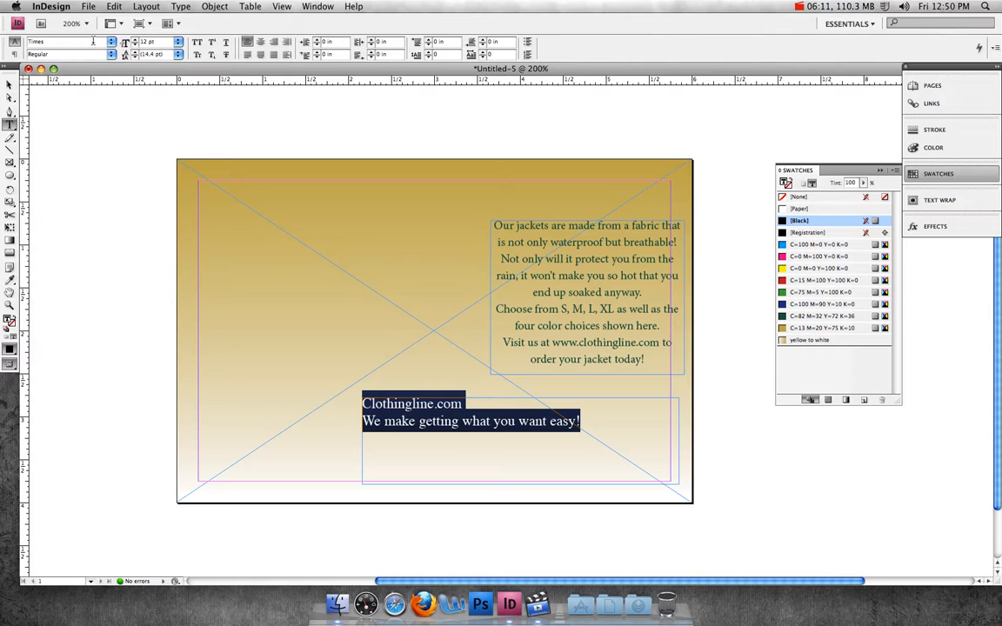
double_click(45, 41)
text(Calibri)
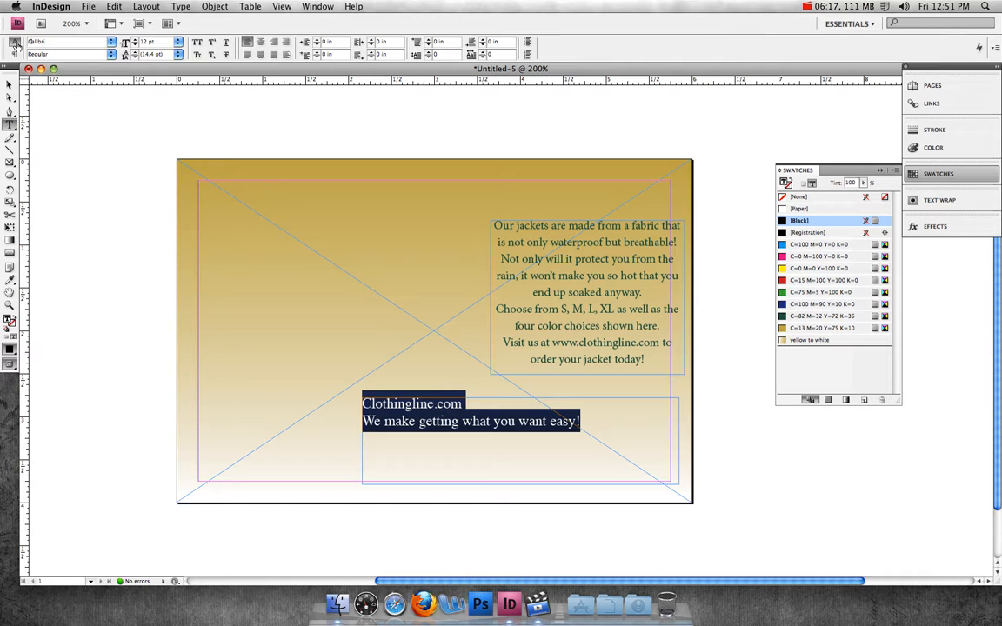
text(o)
click(178, 42)
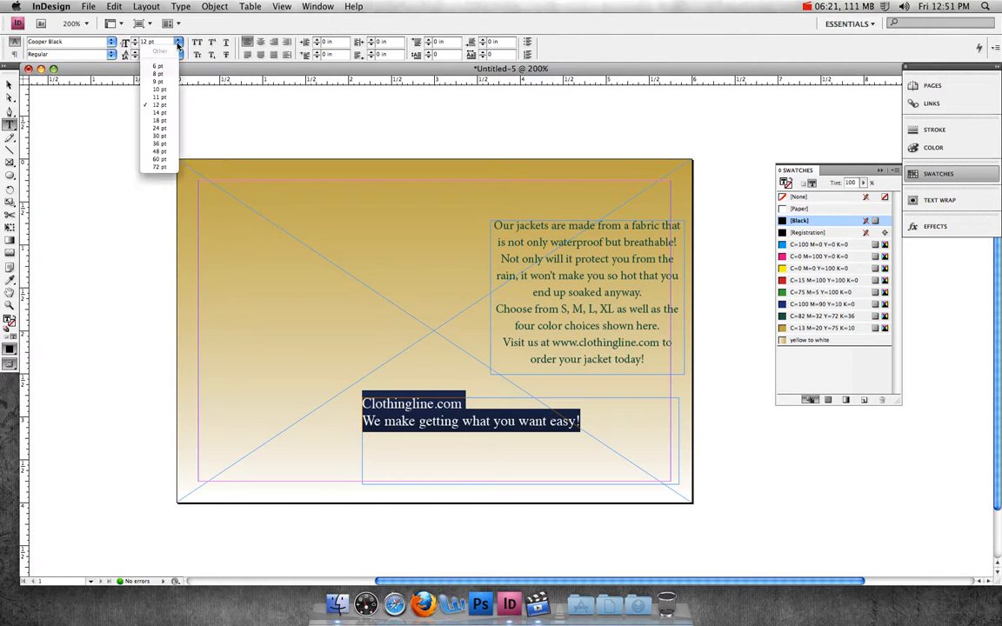
click(161, 90)
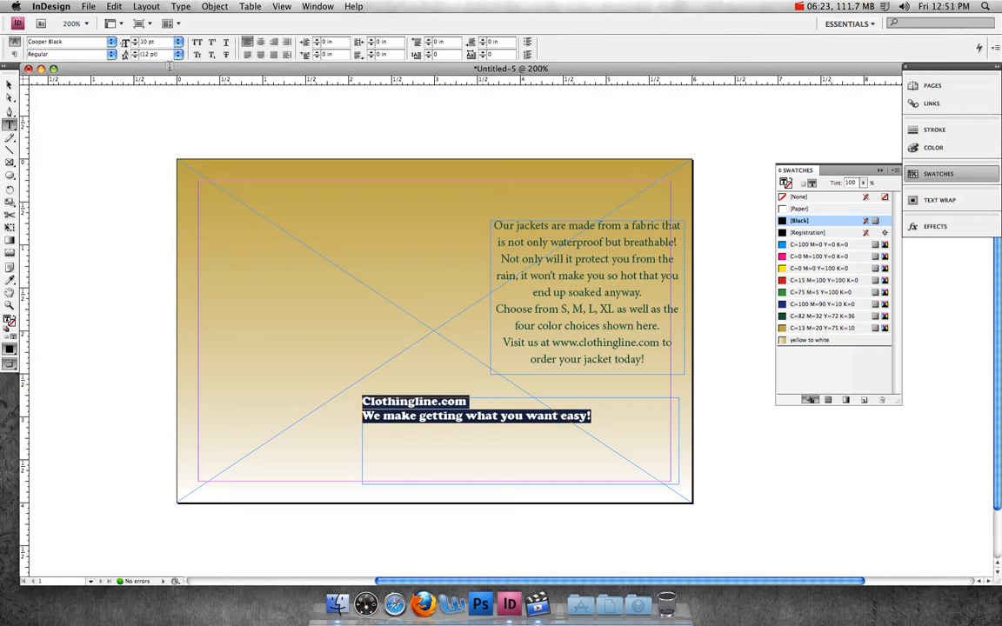
Step: Set the text's leading to 14 pt and center-align it
click(177, 54)
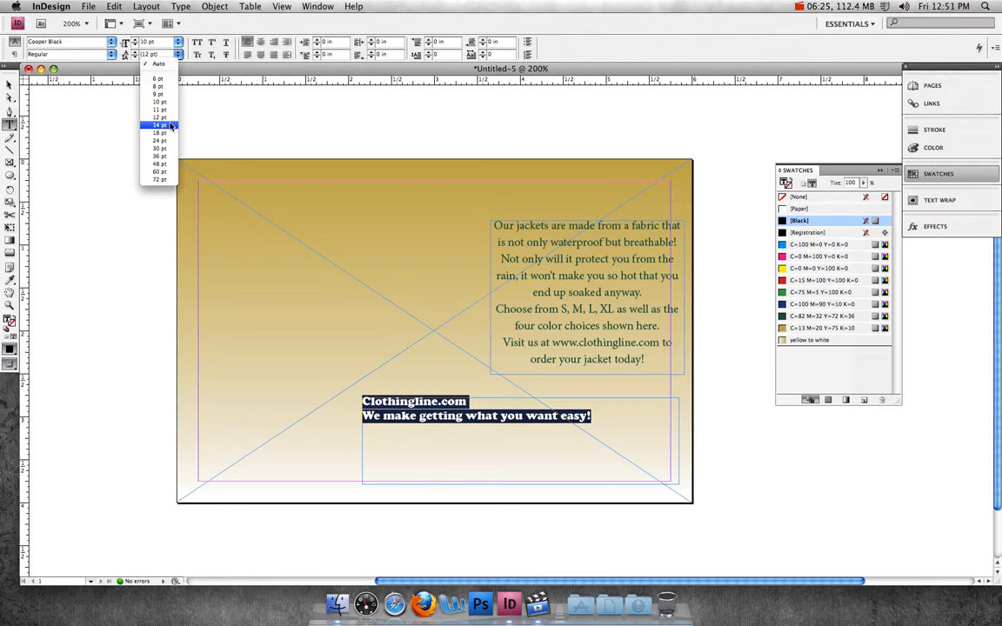
click(162, 124)
click(260, 42)
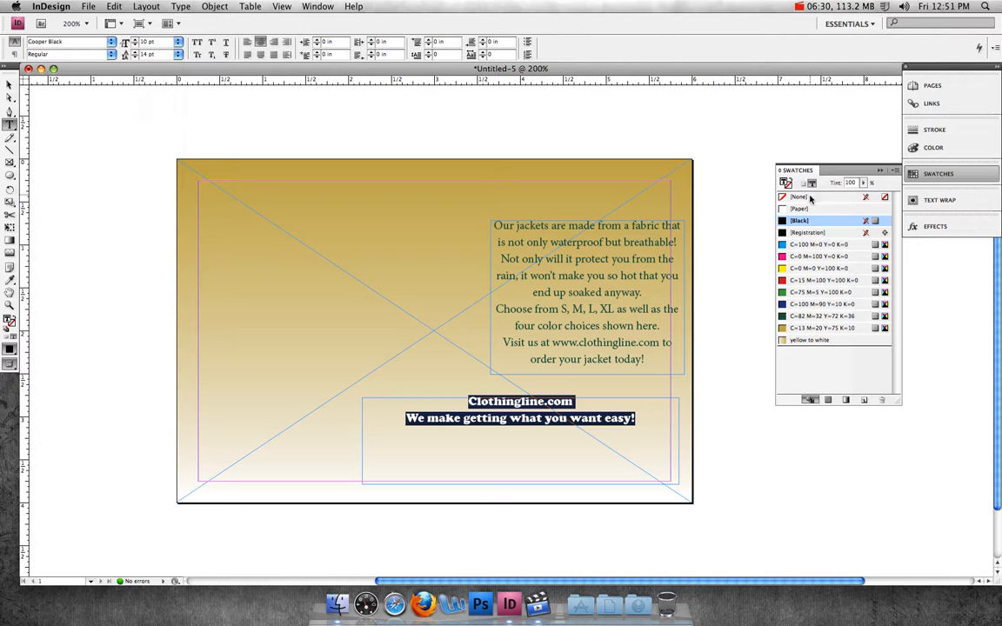
Step: Color the bottom frame's text with the C=82 M=32 Y=72 K=36 swatch
click(820, 317)
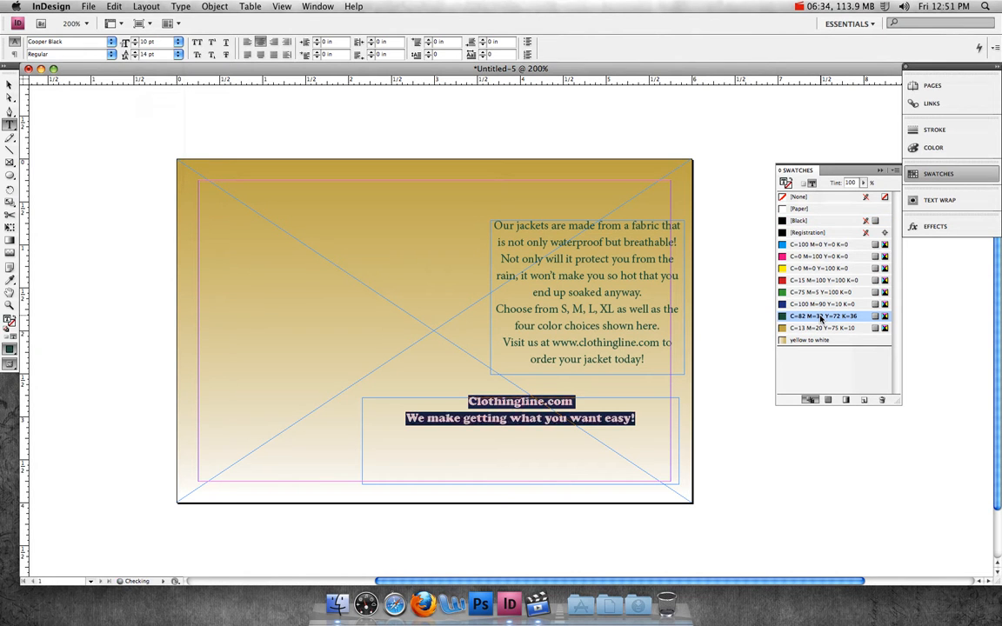
click(632, 429)
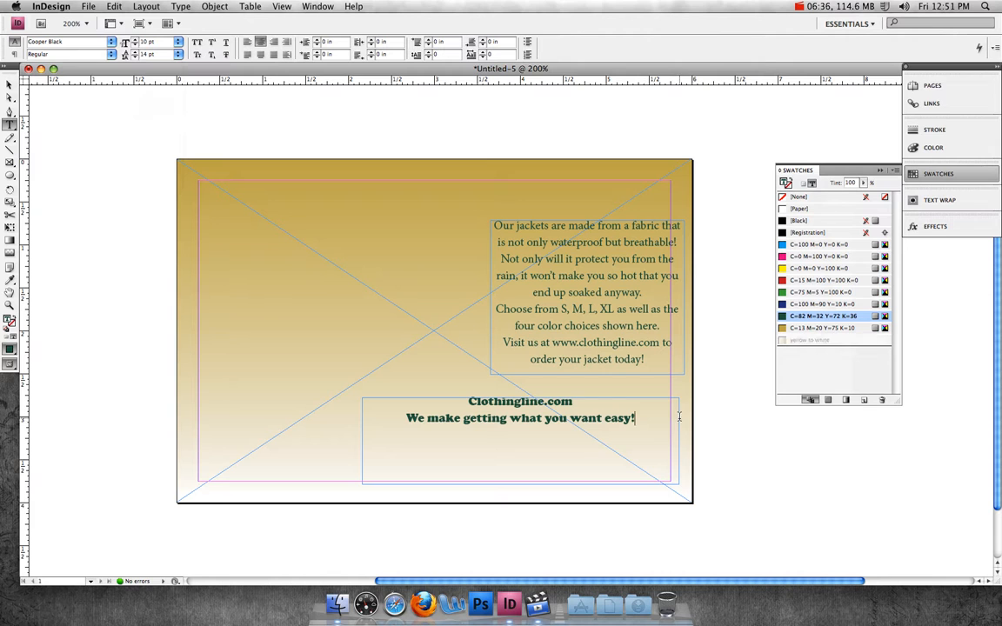
Step: Set the "Clothingline.com" line to 25 pt
drag(595, 403, 461, 403)
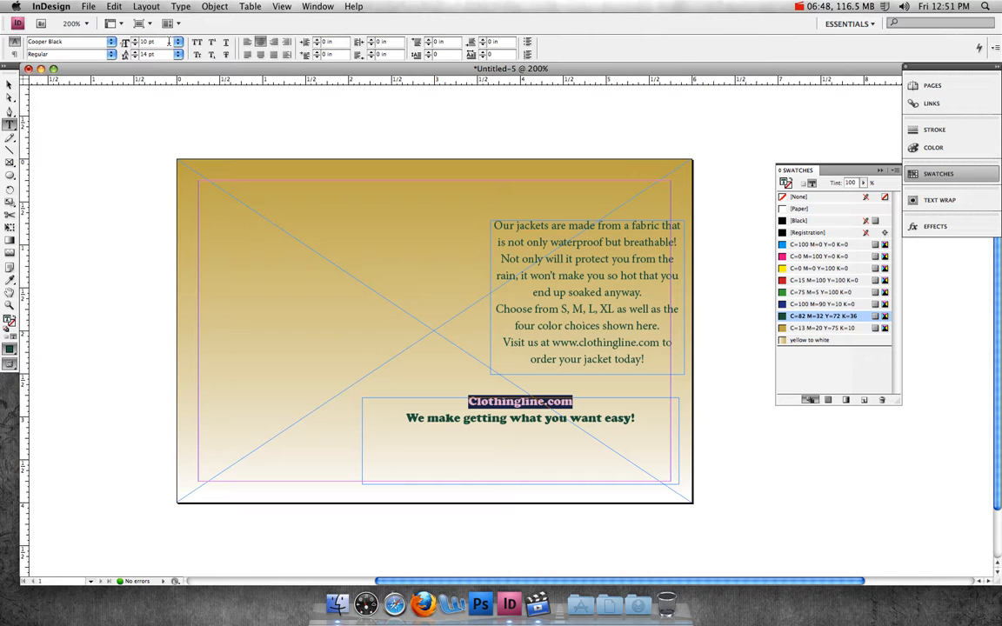
drag(169, 42, 129, 40)
text(25)
key(Return)
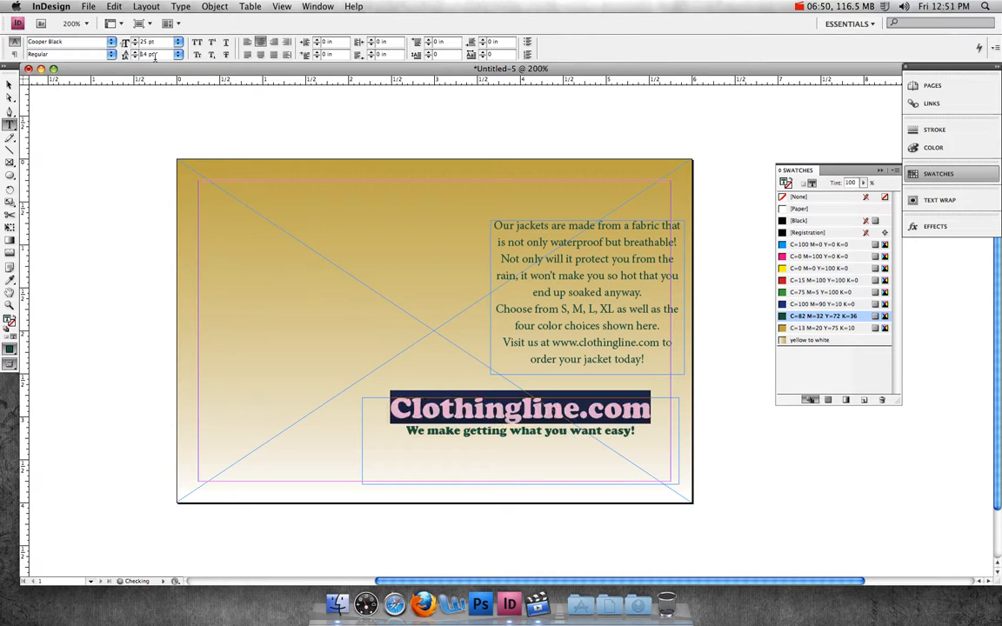
Step: Give "Clothingline.com" no fill and a C=82 M=32 Y=72 K=36 outline
click(796, 197)
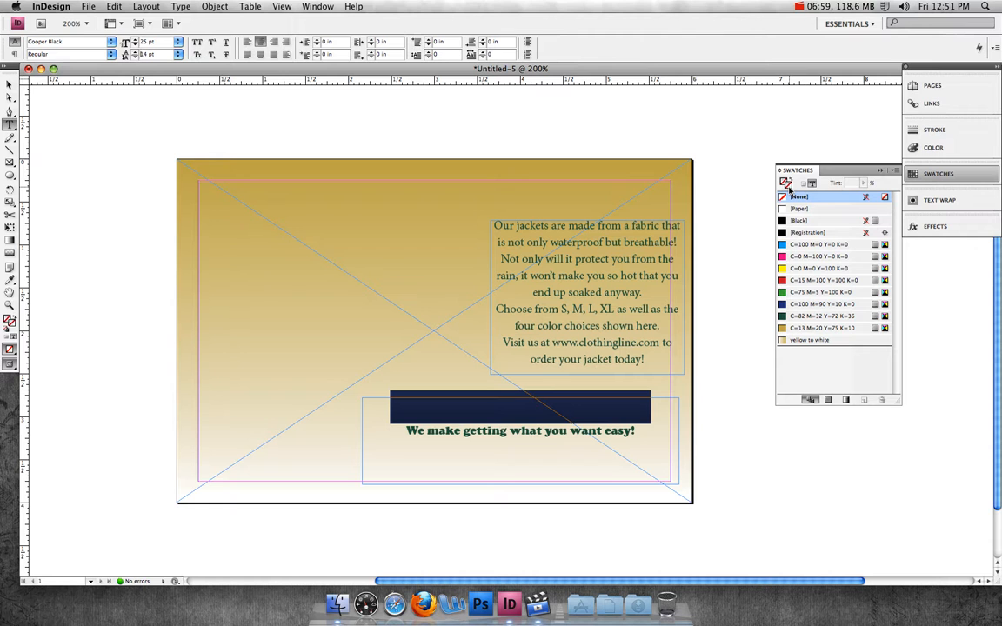
click(818, 316)
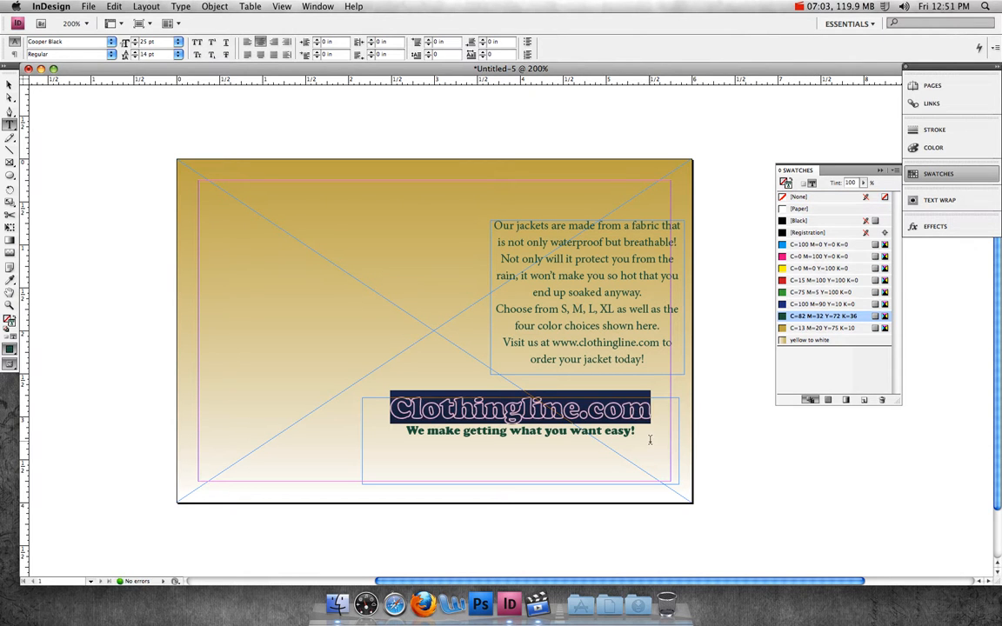
click(585, 395)
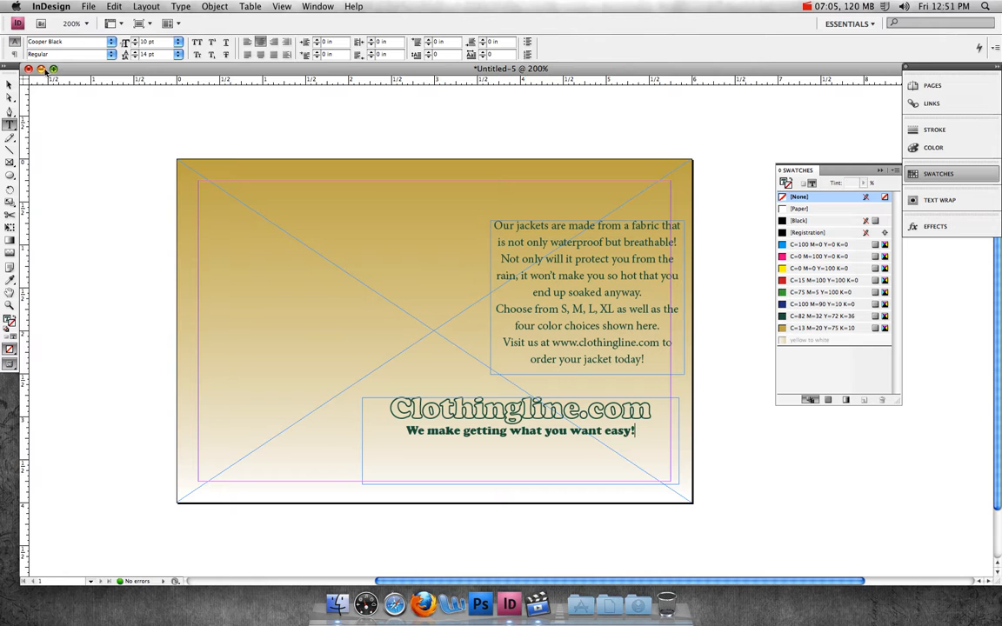
Step: Resize the bottom text frame to about 3.23 in wide and 0.56 in tall
click(9, 84)
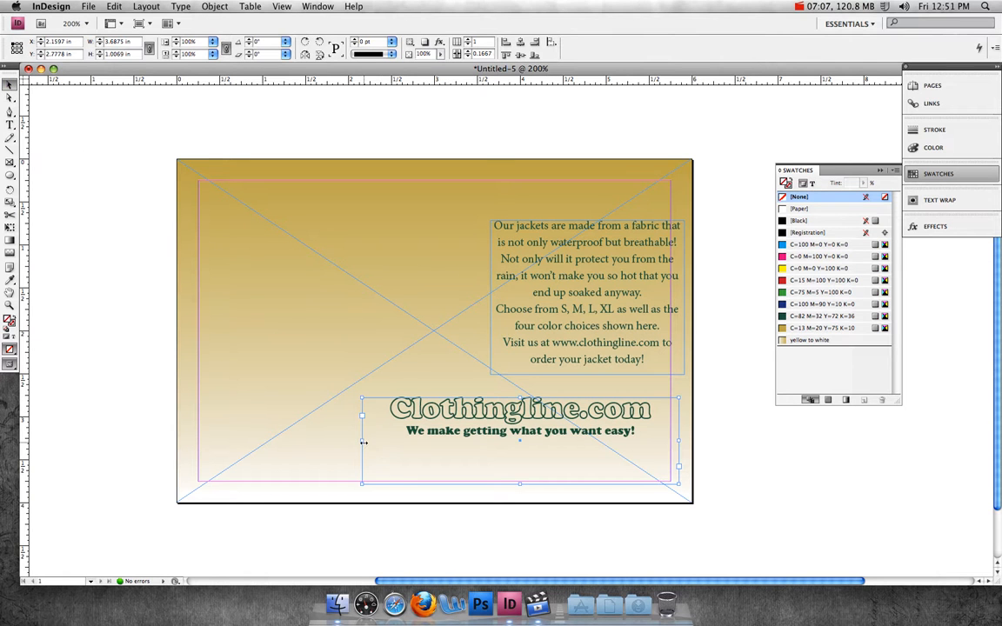
drag(365, 442, 401, 442)
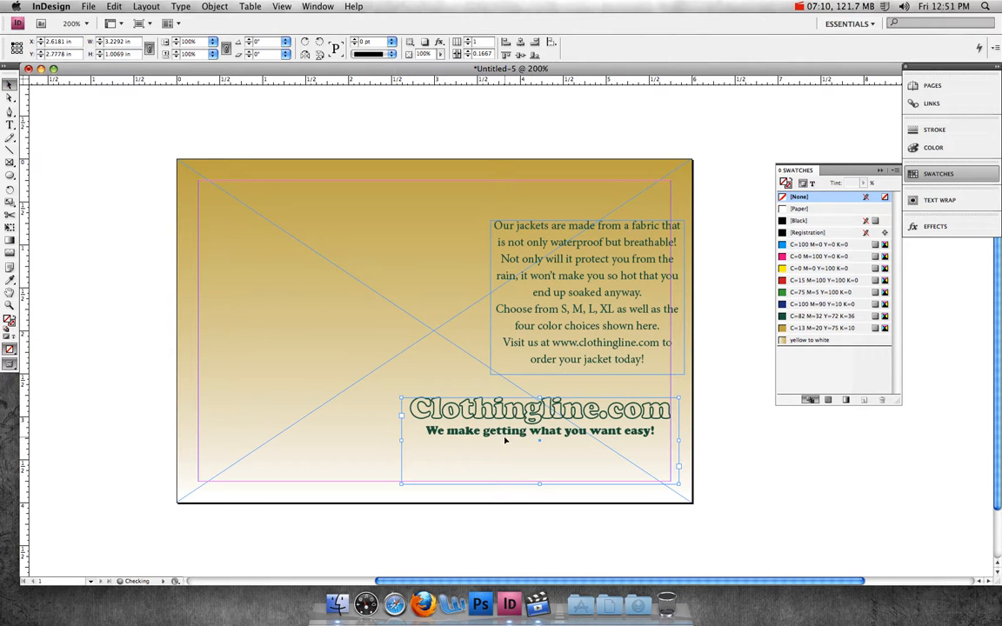
drag(539, 484, 578, 429)
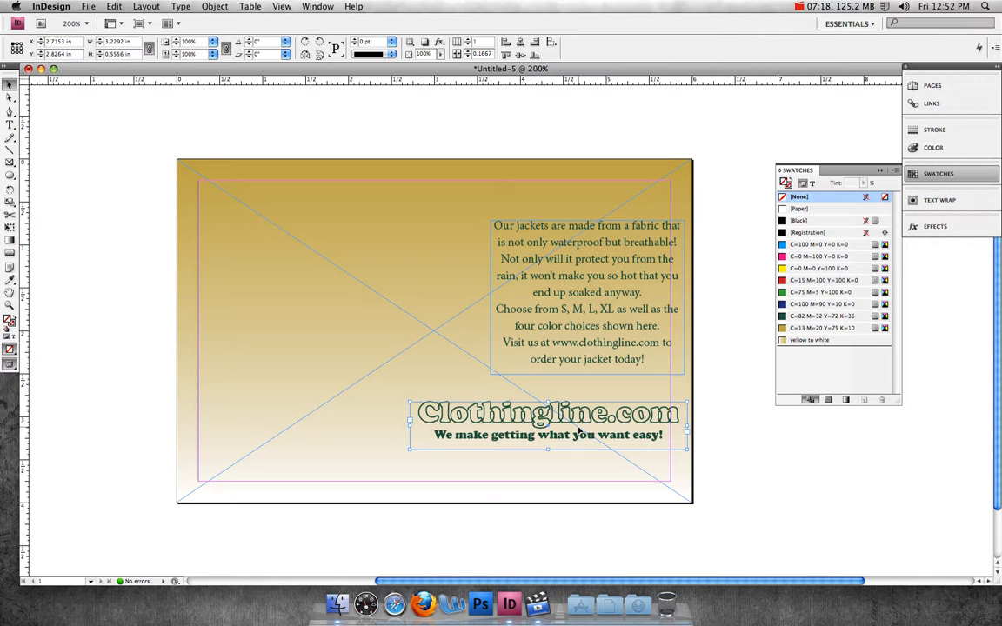
click(137, 376)
Step: Place jacket.psd on the pasteboard to the left of the page
drag(417, 581, 281, 584)
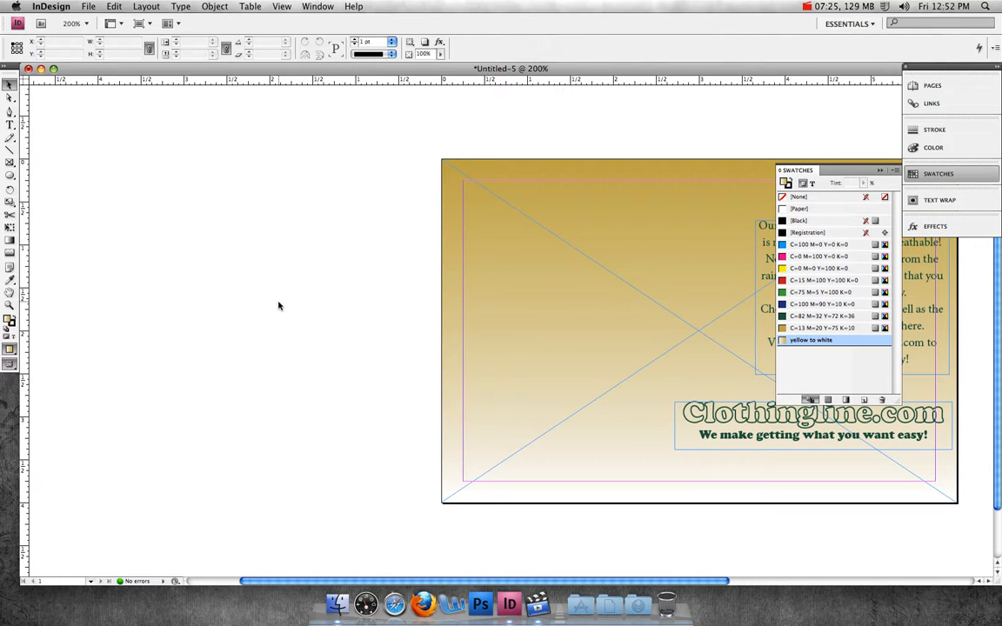
click(86, 7)
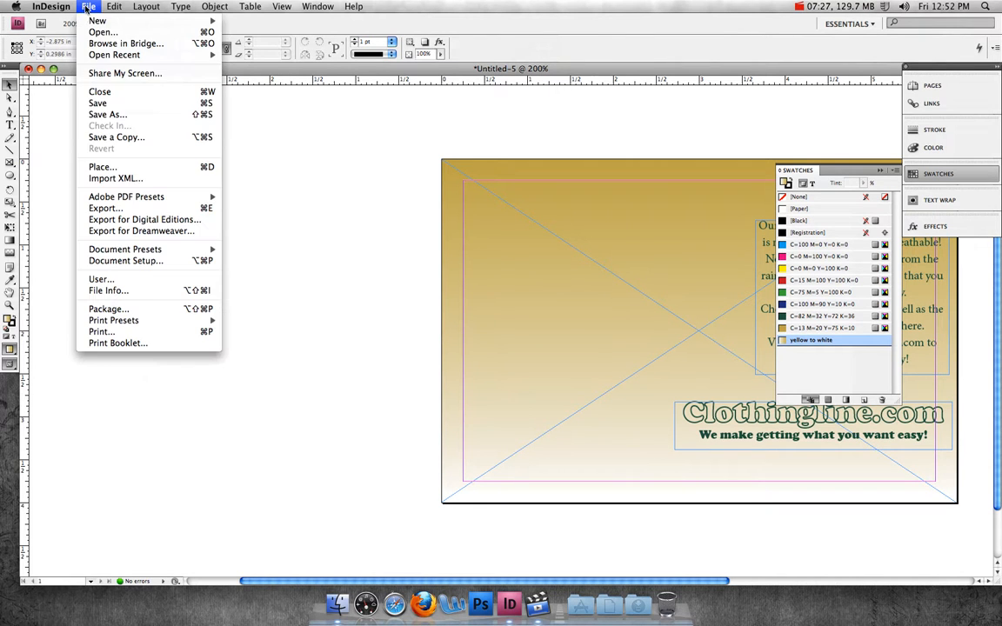
click(100, 167)
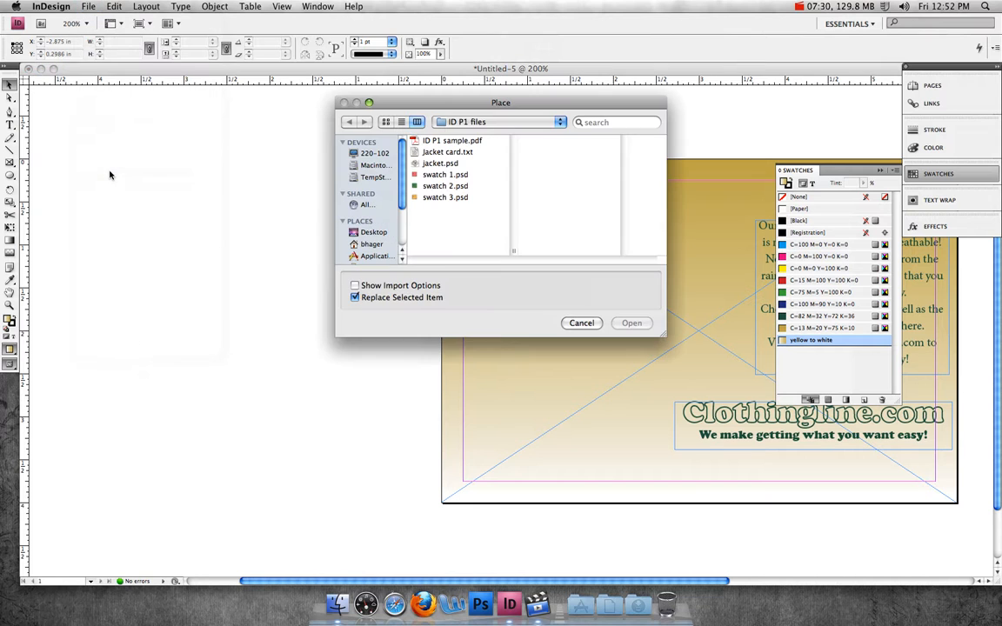
click(442, 163)
click(632, 324)
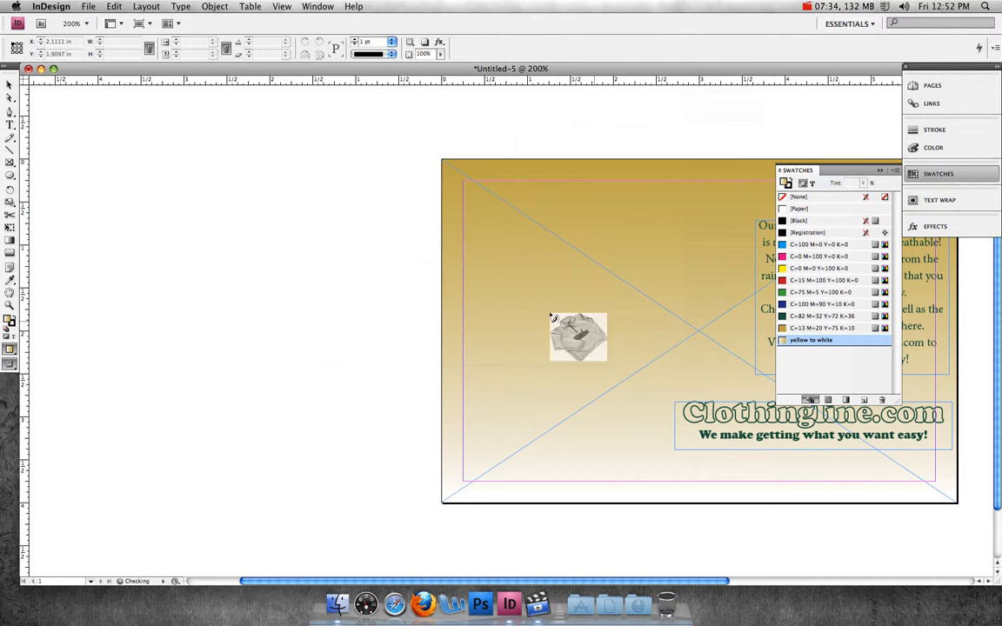
click(59, 156)
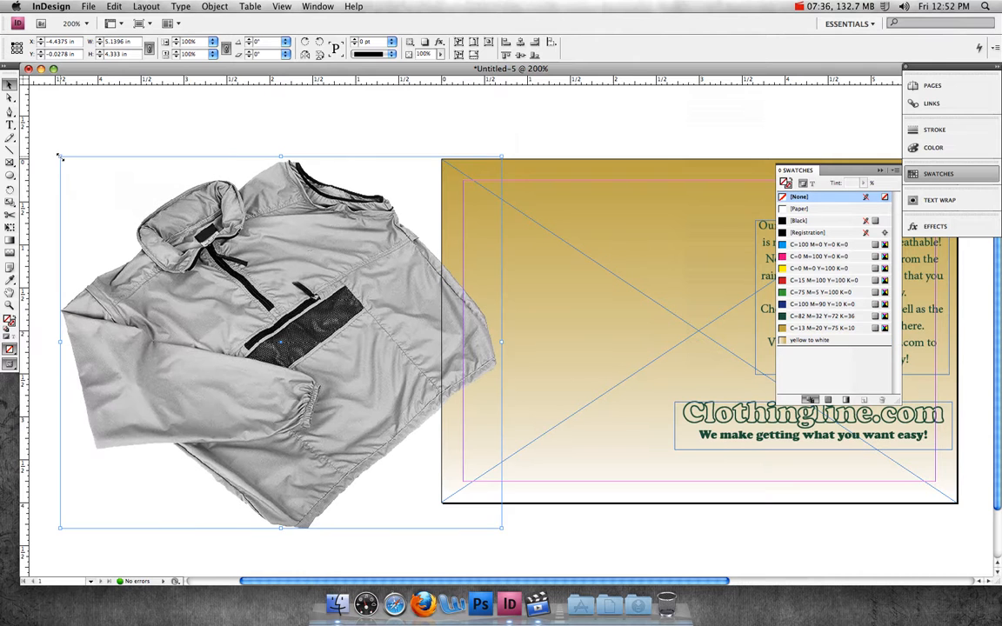
Step: Set the jacket image frame's width to 3.5 in
drag(280, 314, 282, 288)
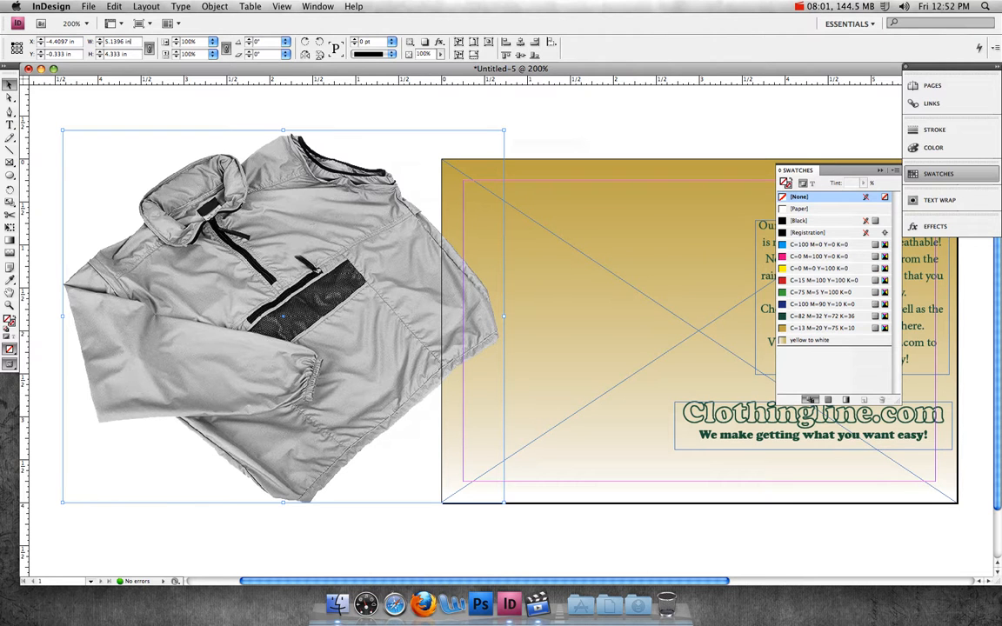
triple_click(130, 41)
text(3.5)
key(Tab)
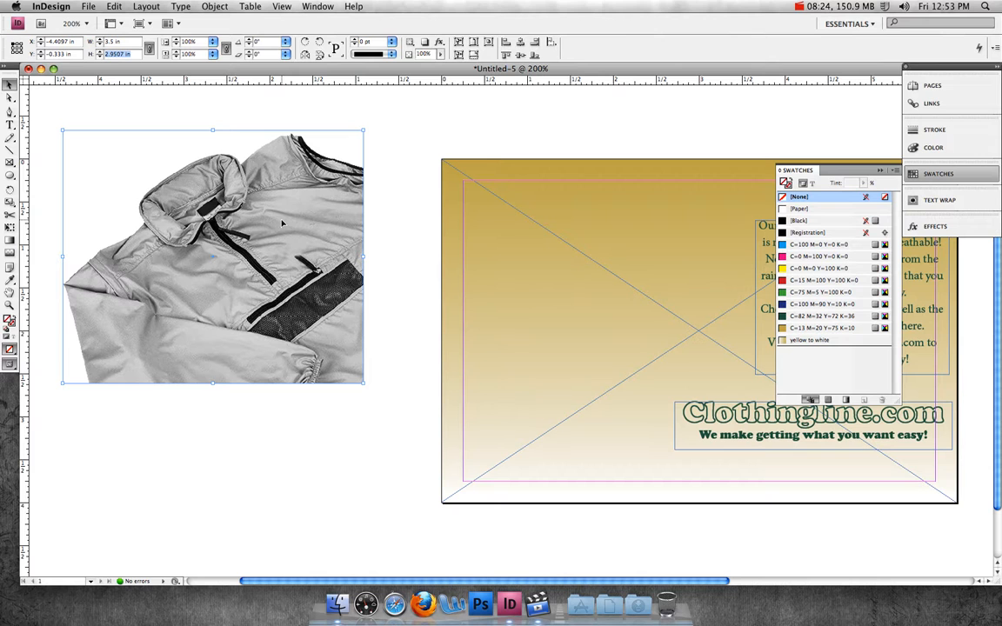
Step: Fit the jacket image content to its frame and move it onto the page's left side
click(213, 7)
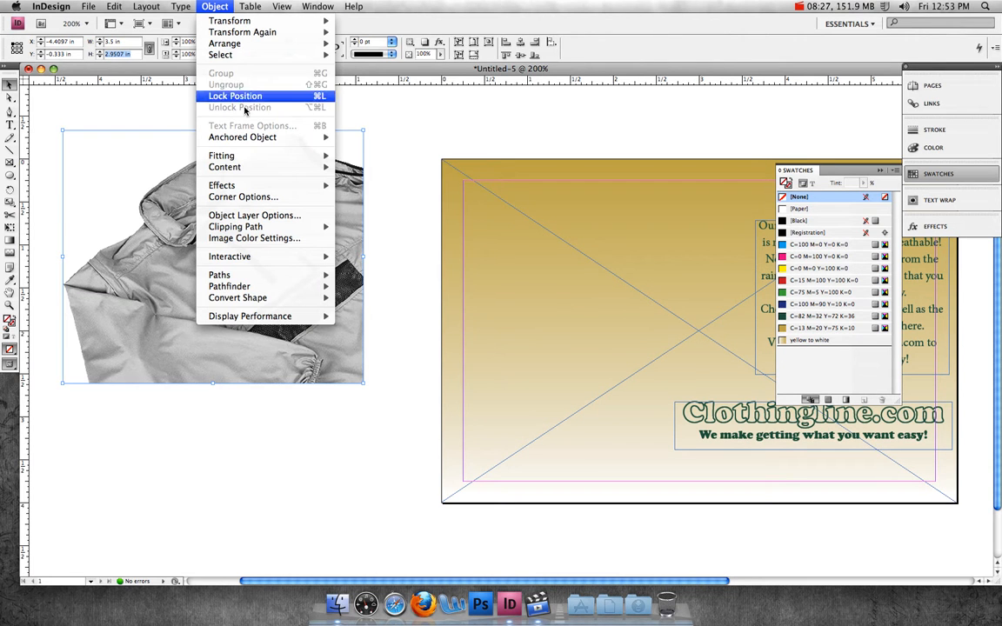
mouse_move(247, 158)
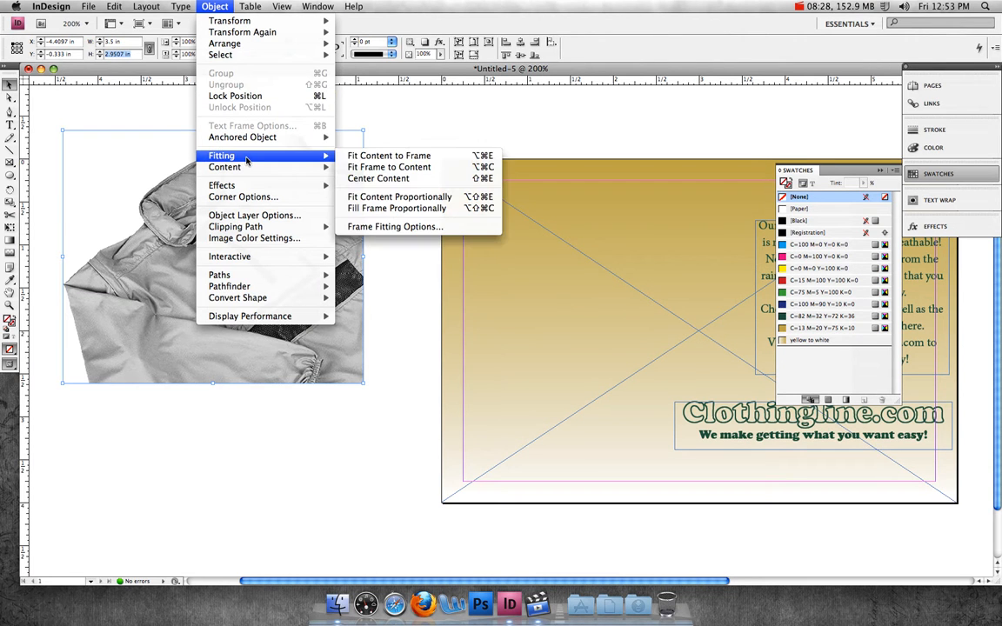
click(386, 157)
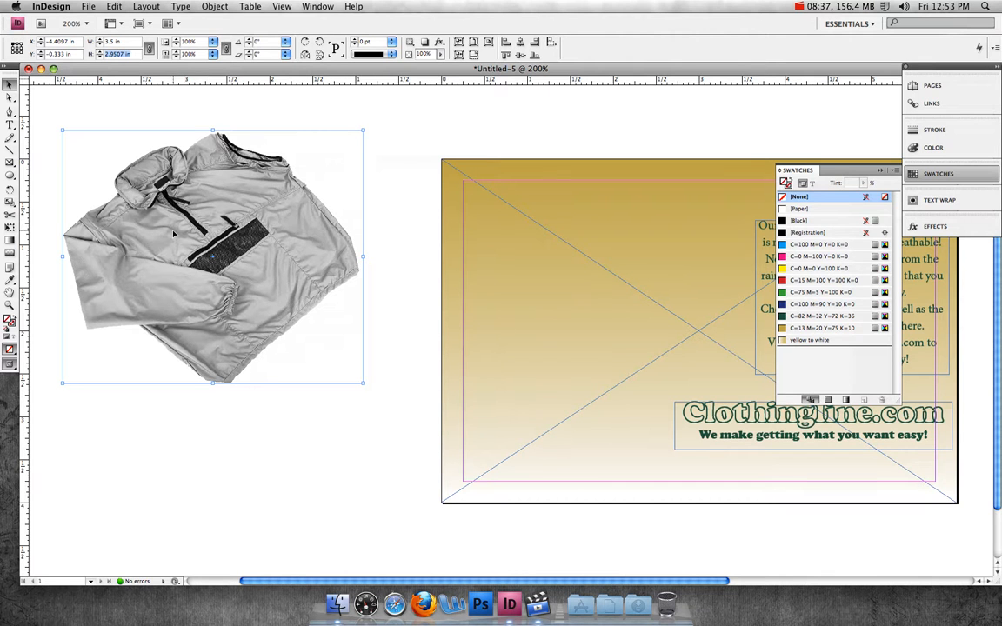
drag(157, 211, 564, 296)
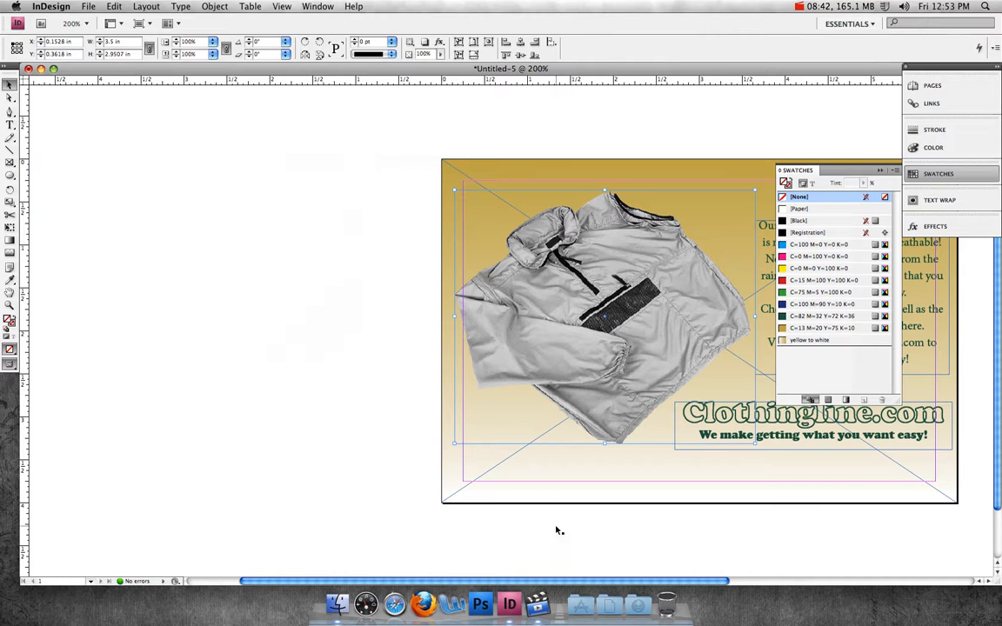
drag(576, 582, 700, 583)
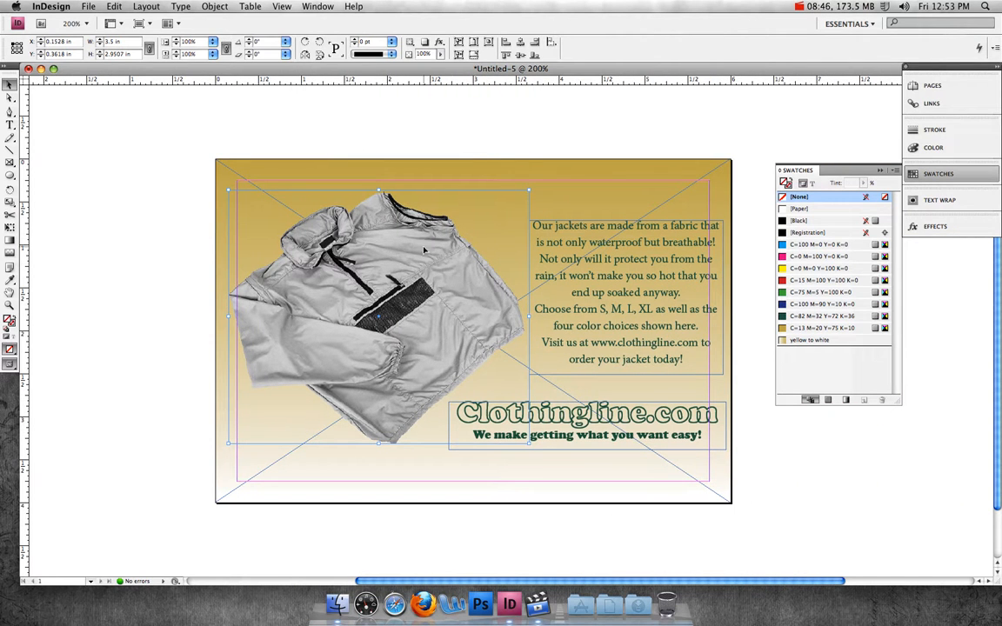
Step: Save the document as "ID practice one"
click(81, 7)
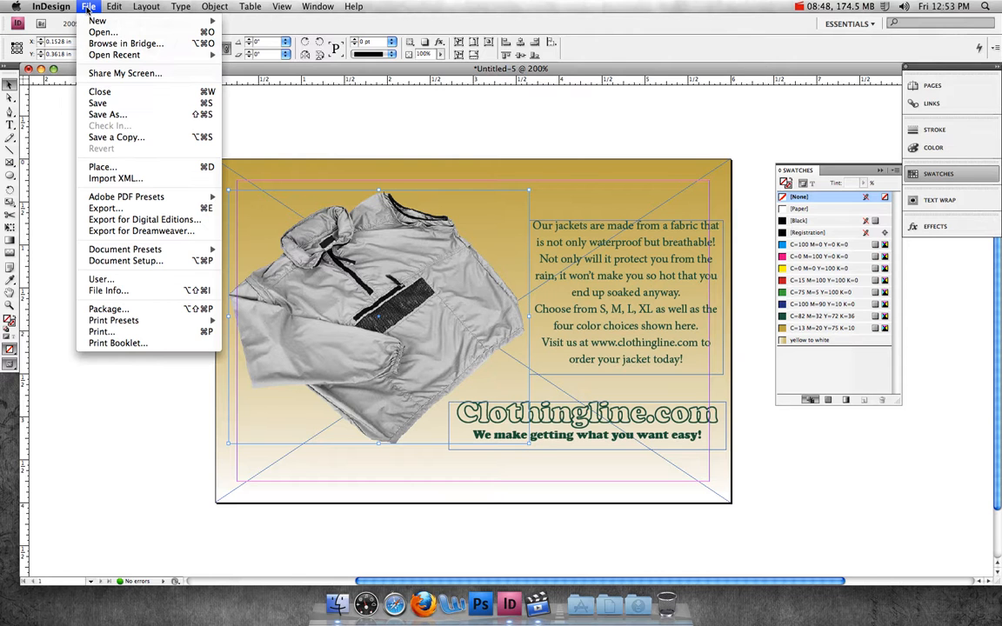
click(106, 114)
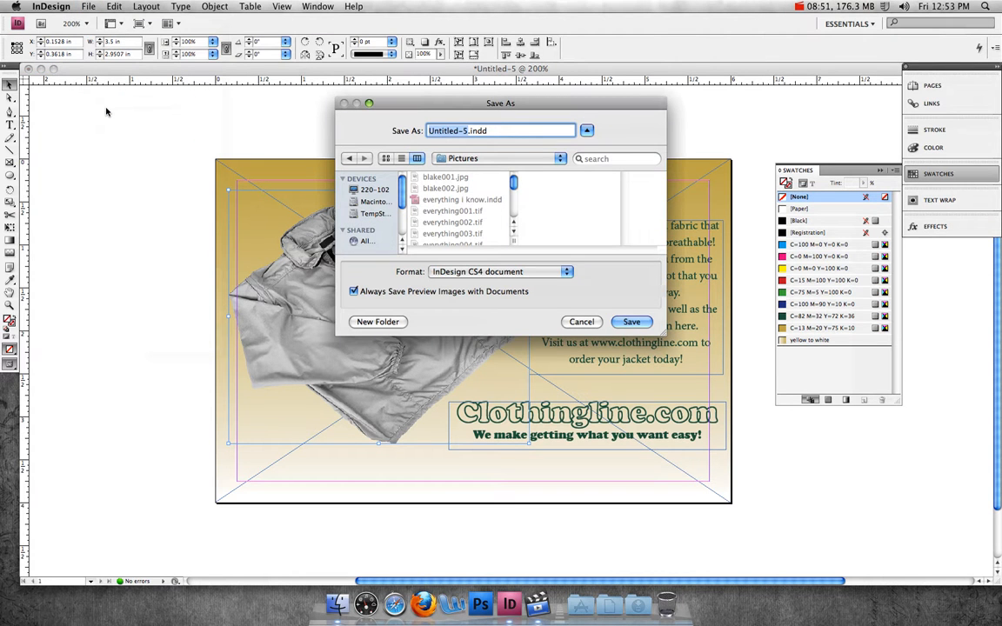
text(ID )
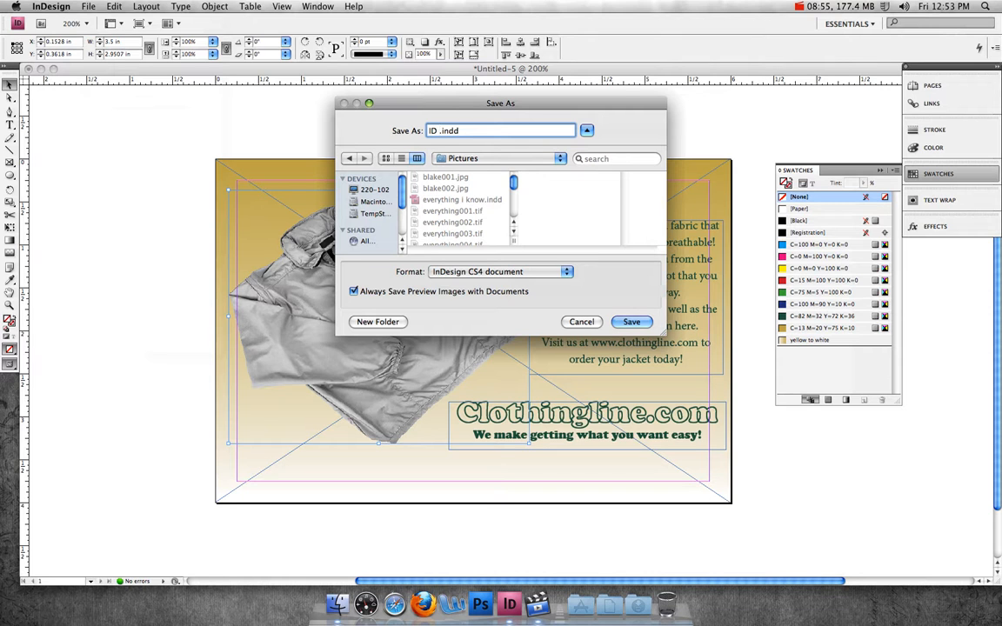
text(practice one)
click(631, 323)
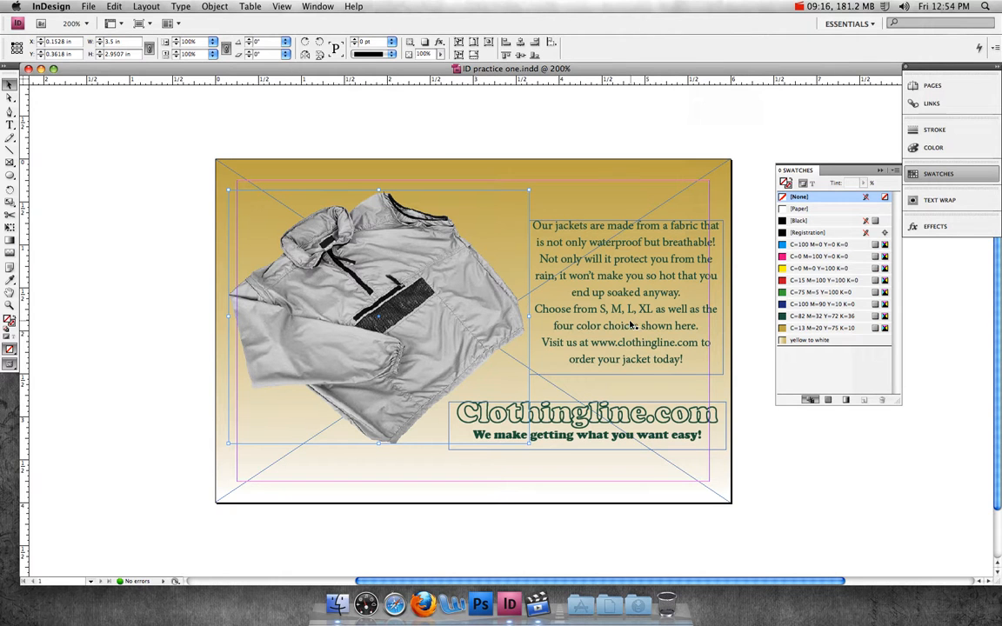
click(818, 7)
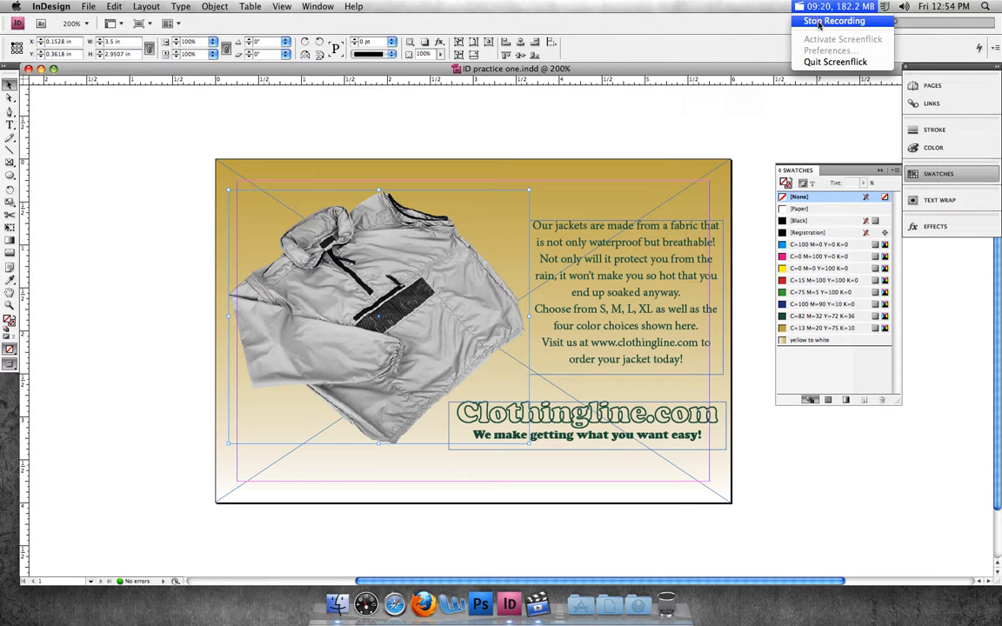